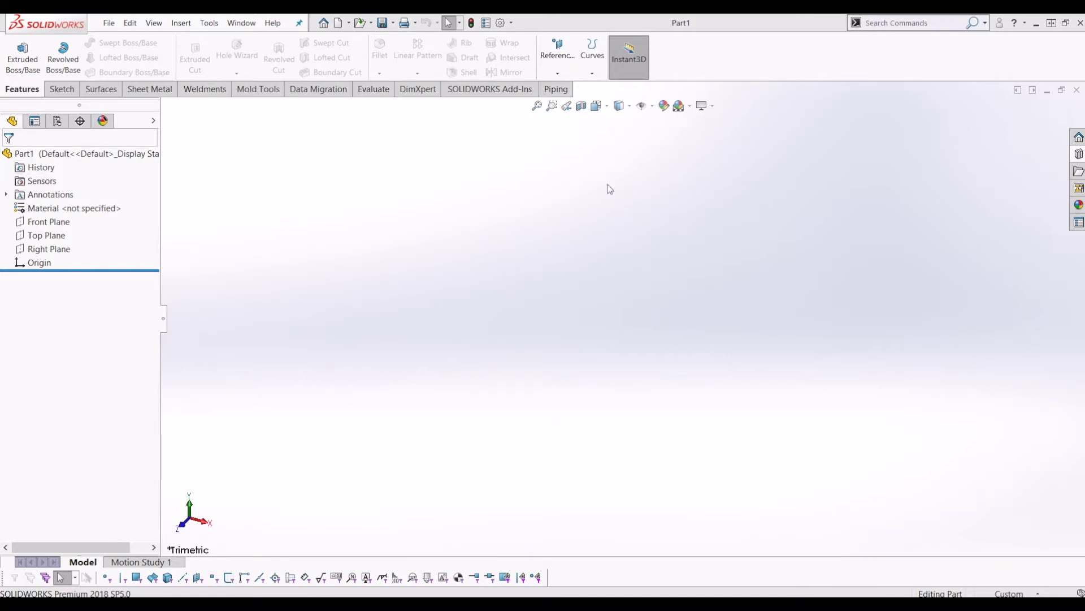
- Sketch a closed four-sided profile on the Top Plane, with a vertical line up from the origin, horizontal ends and a slanted outer side
{"action": "left_click", "coordinate": [62, 89]}
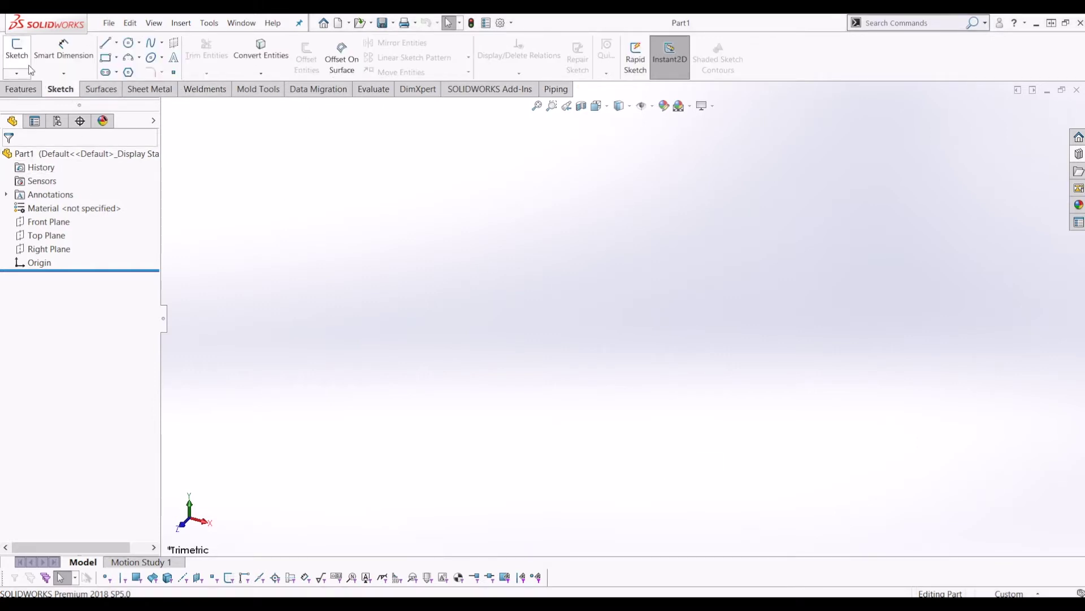
{"action": "left_click", "coordinate": [24, 55]}
{"action": "left_click", "coordinate": [526, 218]}
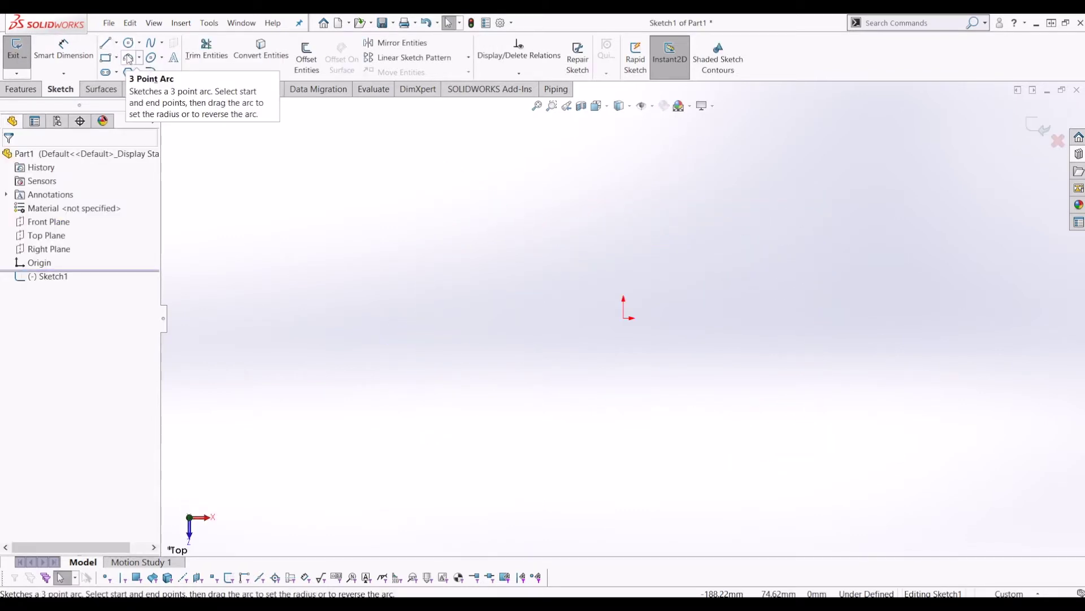
{"action": "left_click", "coordinate": [106, 49]}
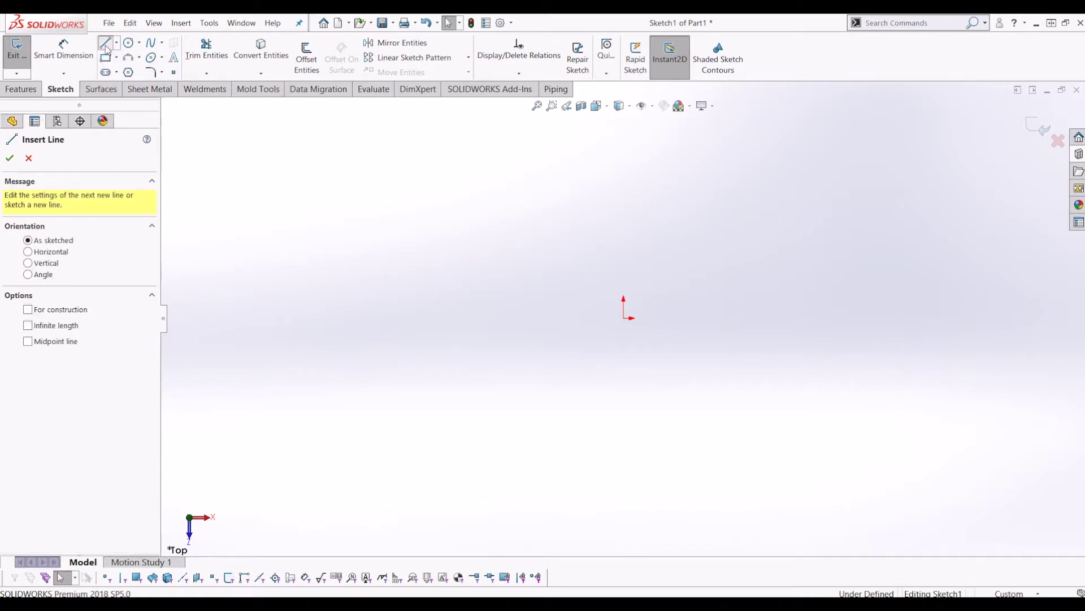
{"action": "left_click", "coordinate": [623, 228]}
{"action": "left_click", "coordinate": [624, 317]}
{"action": "left_click", "coordinate": [550, 318]}
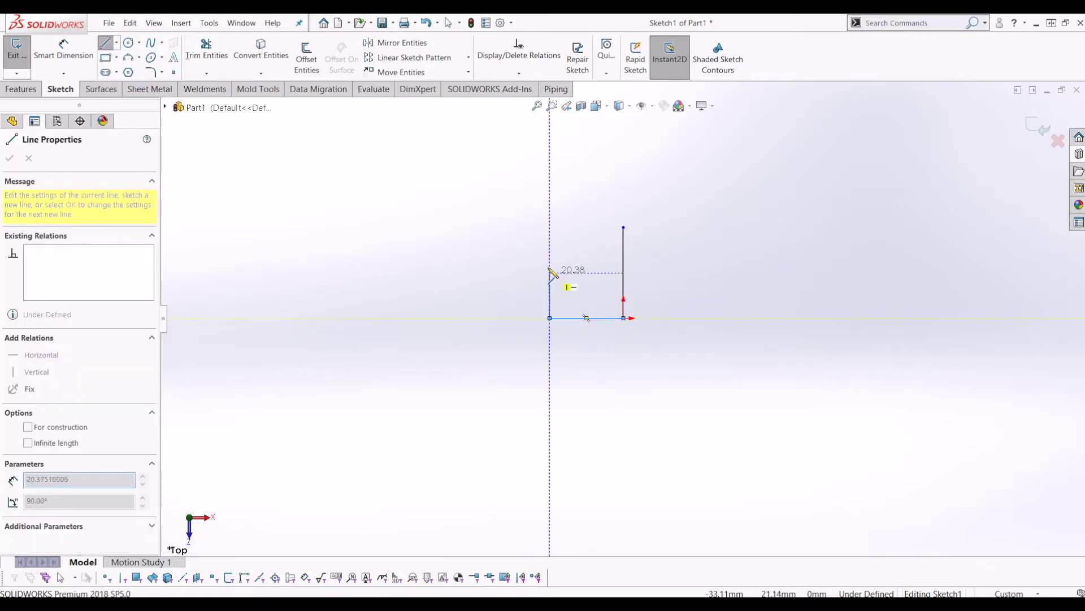
{"action": "left_click", "coordinate": [506, 193]}
{"action": "left_click", "coordinate": [624, 193]}
{"action": "key", "text": "Escape"}
{"action": "left_click_drag", "start_coordinate": [624, 228], "coordinate": [624, 194]}
- Dimension the distance between the profile's two horizontal edges as 120 mm
{"action": "left_click", "coordinate": [57, 55]}
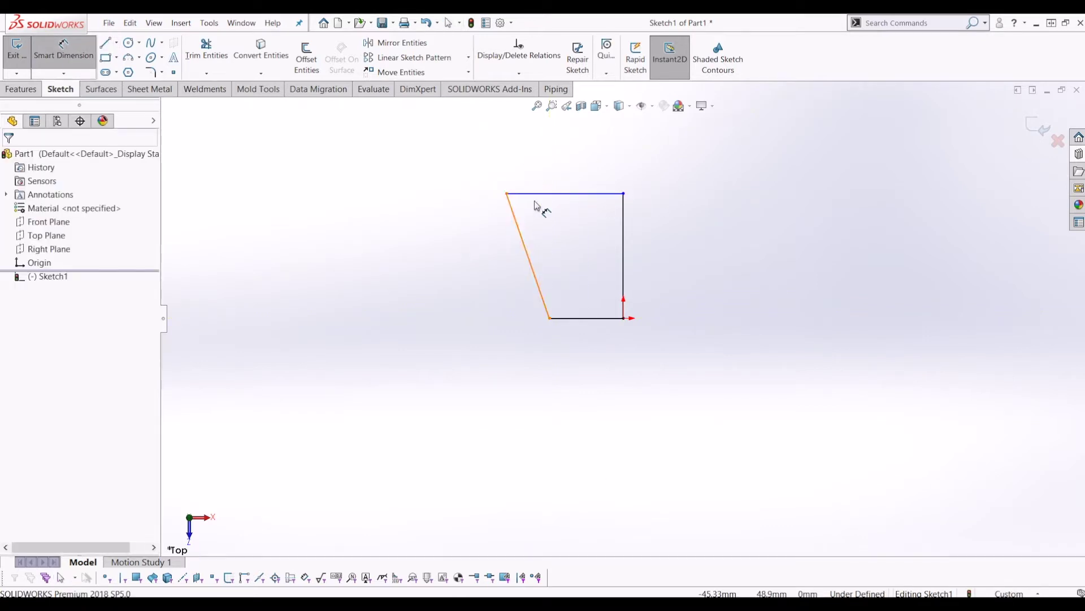
{"action": "left_click", "coordinate": [543, 193]}
{"action": "left_click", "coordinate": [568, 318]}
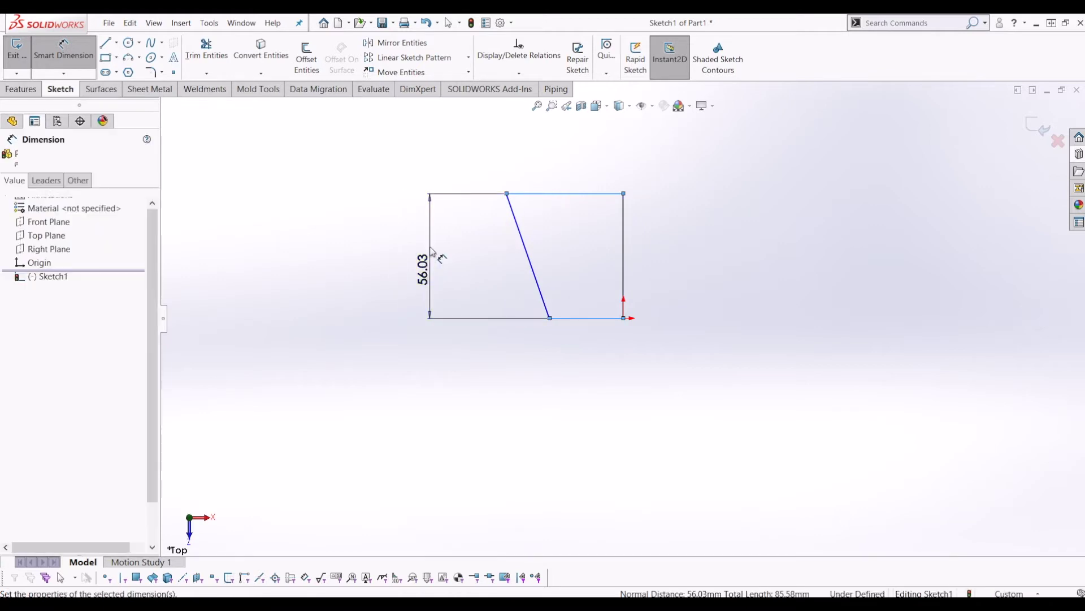
{"action": "left_click", "coordinate": [430, 254]}
{"action": "type", "text": "100"}
{"action": "key", "text": "BackSpace"}
{"action": "key", "text": "BackSpace"}
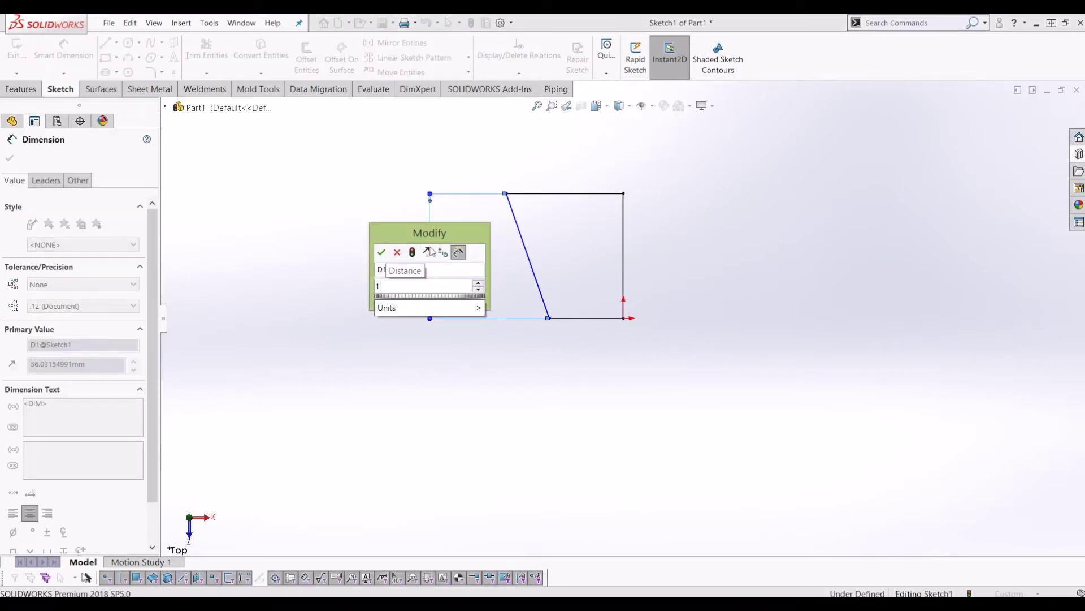
{"action": "type", "text": "20"}
{"action": "key", "text": "Return"}
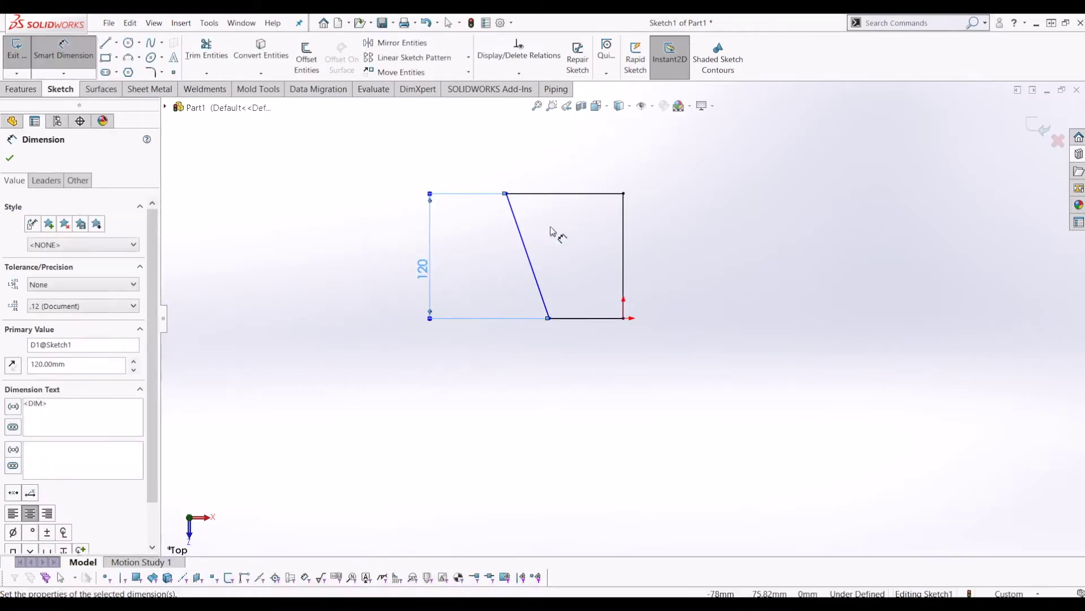
- Dimension the profile's upper edge as 50 mm and its lower edge as 35 mm, and finish the sketch
{"action": "left_click", "coordinate": [564, 194]}
{"action": "left_click", "coordinate": [564, 172]}
{"action": "type", "text": "50"}
{"action": "key", "text": "Return"}
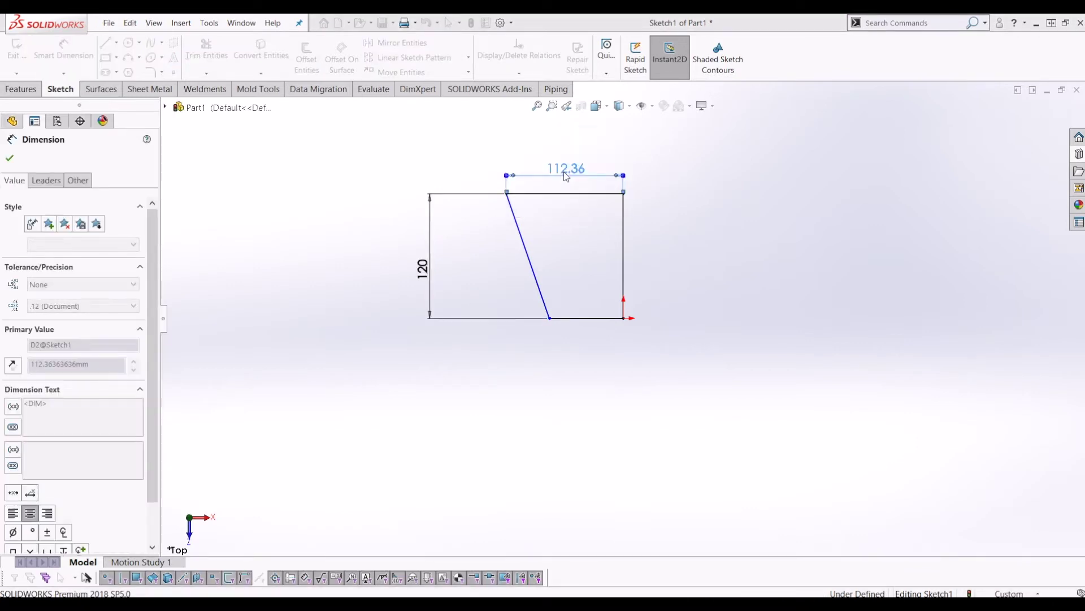
{"action": "left_click", "coordinate": [607, 320]}
{"action": "left_click", "coordinate": [601, 354]}
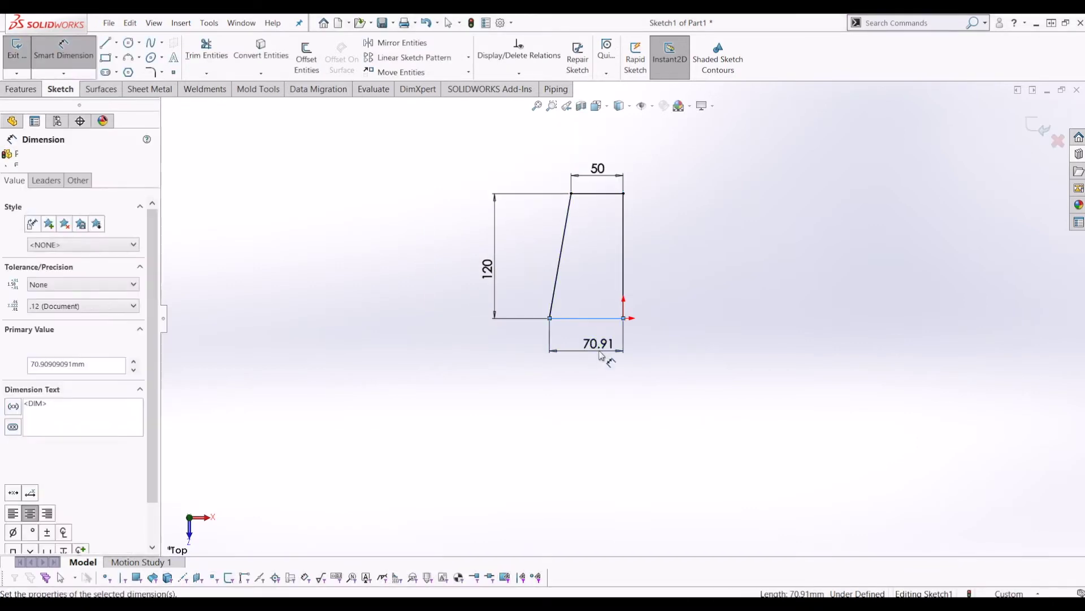
{"action": "key", "text": "Return"}
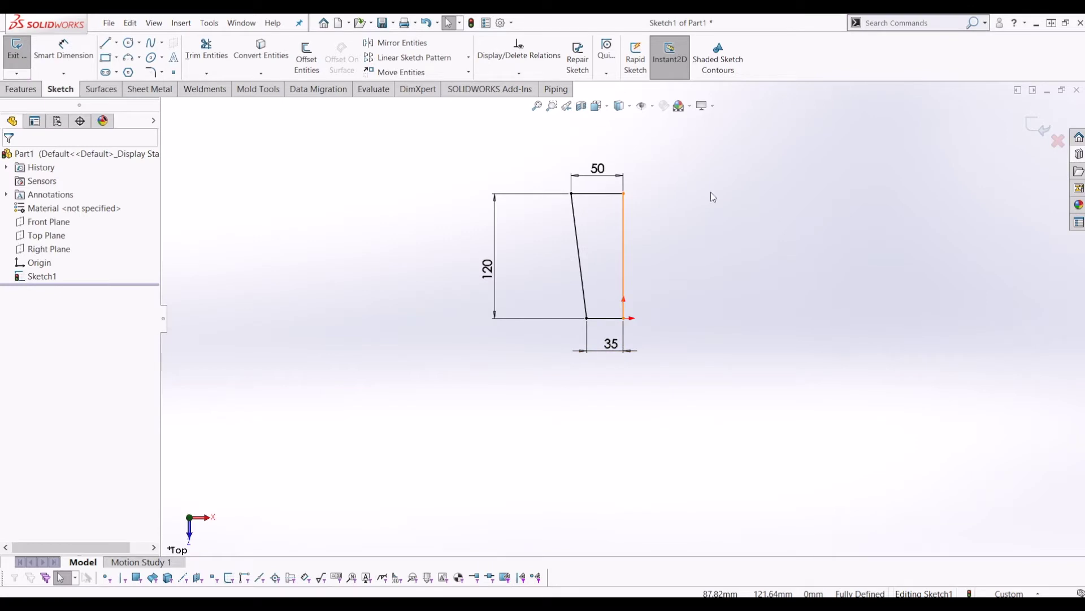
{"action": "scroll", "coordinate": [698, 195], "scroll_direction": "down", "scroll_amount": 3}
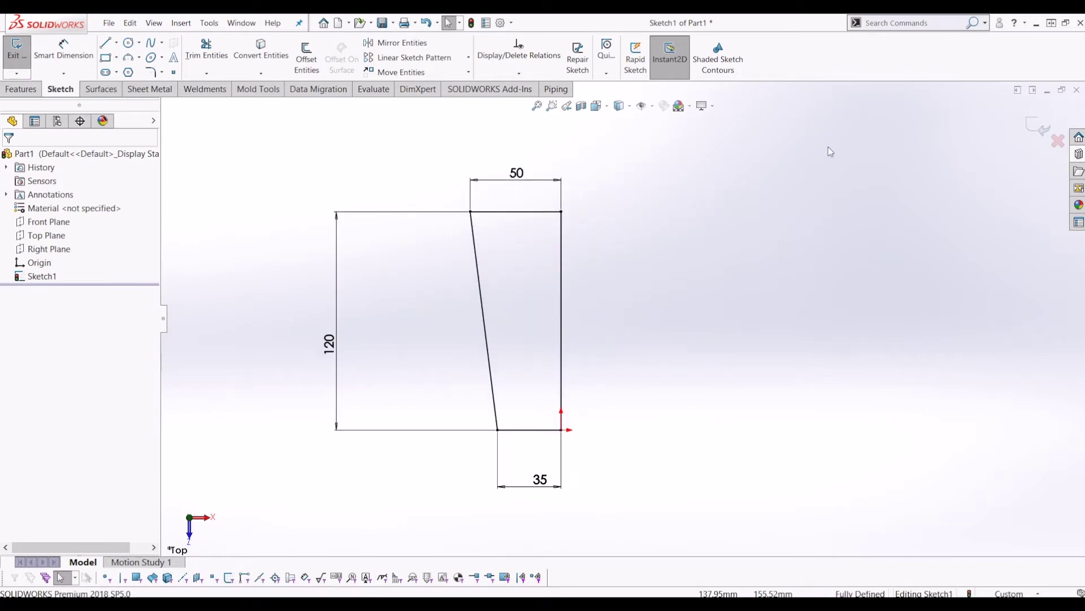
{"action": "left_click", "coordinate": [1030, 129]}
- Revolve the profile 360 degrees about its vertical line through the origin to form a solid tapered body
{"action": "left_click", "coordinate": [20, 89]}
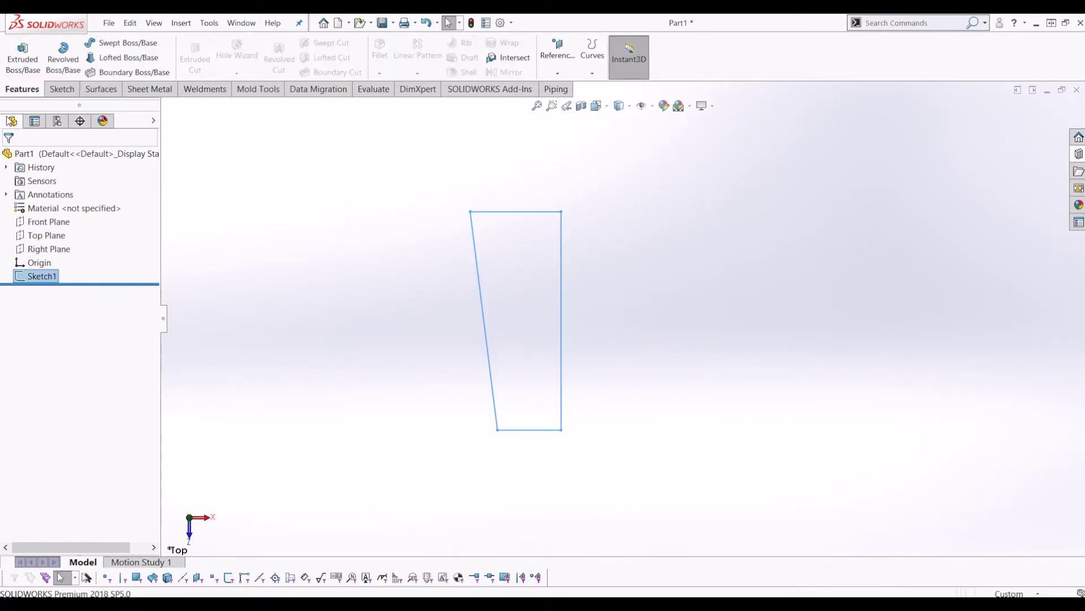
{"action": "left_click", "coordinate": [63, 56]}
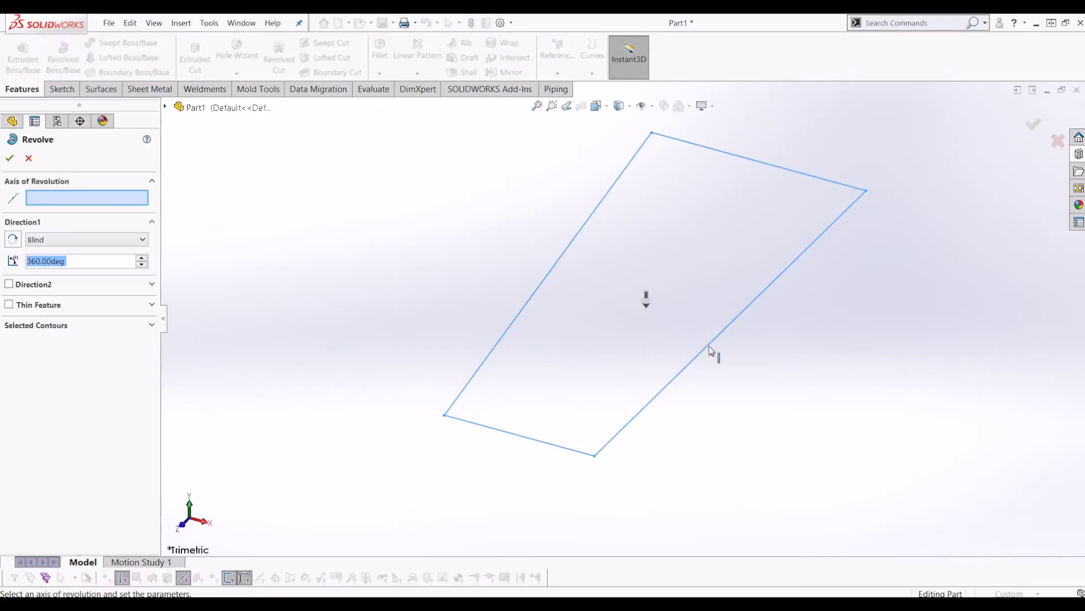
{"action": "left_click", "coordinate": [801, 266]}
{"action": "mouse_move", "coordinate": [805, 266]}
{"action": "middle_mouse_down"}
{"action": "mouse_move", "coordinate": [758, 260]}
{"action": "mouse_move", "coordinate": [795, 492]}
{"action": "mouse_move", "coordinate": [753, 320]}
{"action": "mouse_move", "coordinate": [792, 400]}
{"action": "mouse_move", "coordinate": [735, 355]}
{"action": "middle_mouse_up"}
{"action": "scroll", "coordinate": [735, 355], "scroll_direction": "down", "scroll_amount": 2}
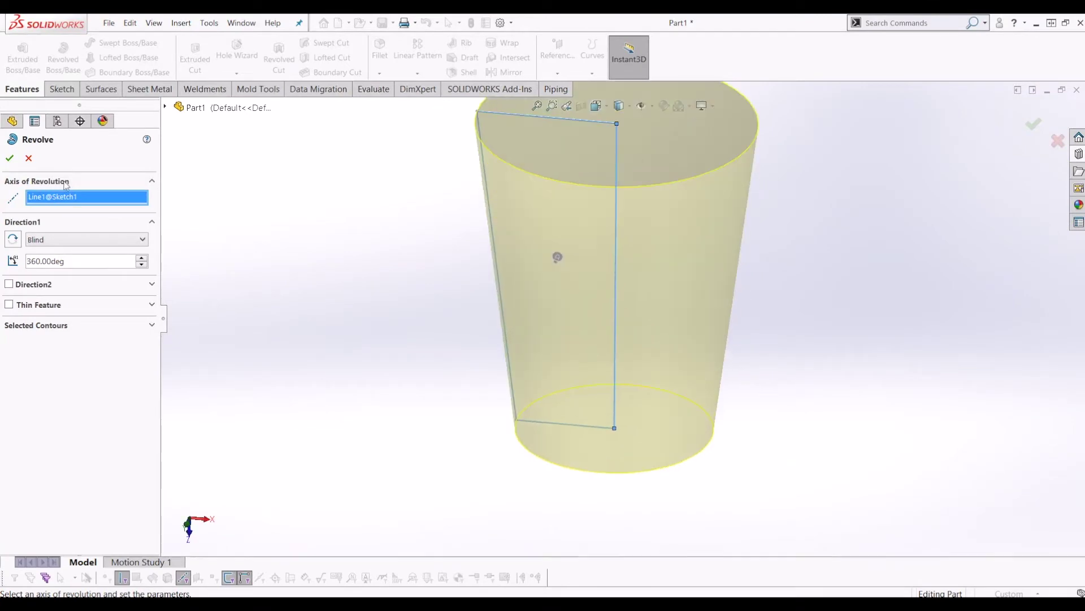
{"action": "left_click", "coordinate": [8, 159]}
{"action": "middle_click_drag", "start_coordinate": [647, 252], "coordinate": [675, 243]}
{"action": "left_click", "coordinate": [681, 260]}
{"action": "scroll", "coordinate": [681, 260], "scroll_direction": "up", "scroll_amount": 4}
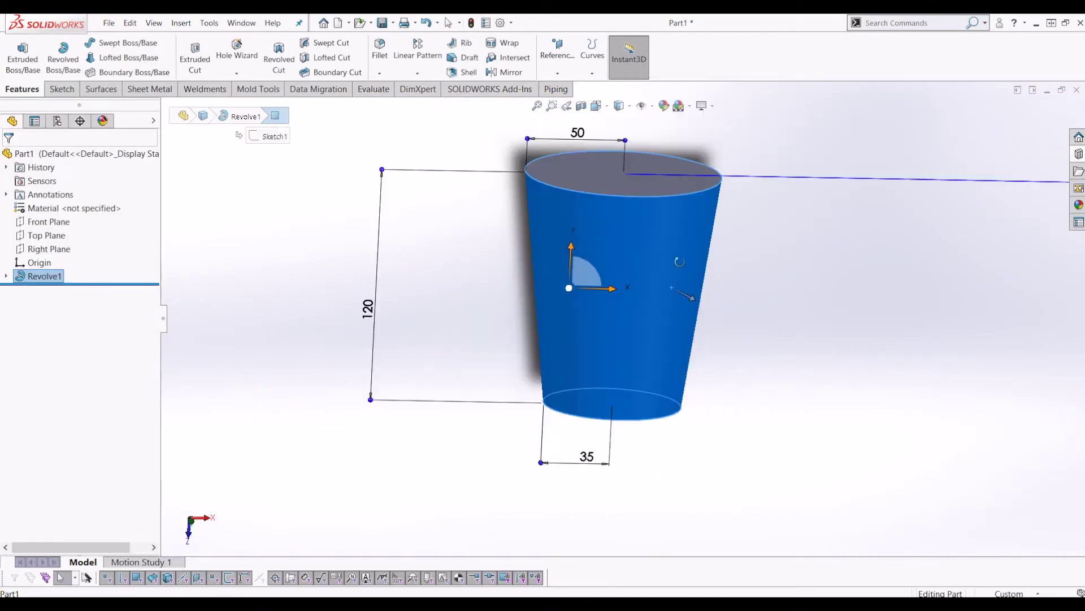
{"action": "left_click", "coordinate": [791, 326]}
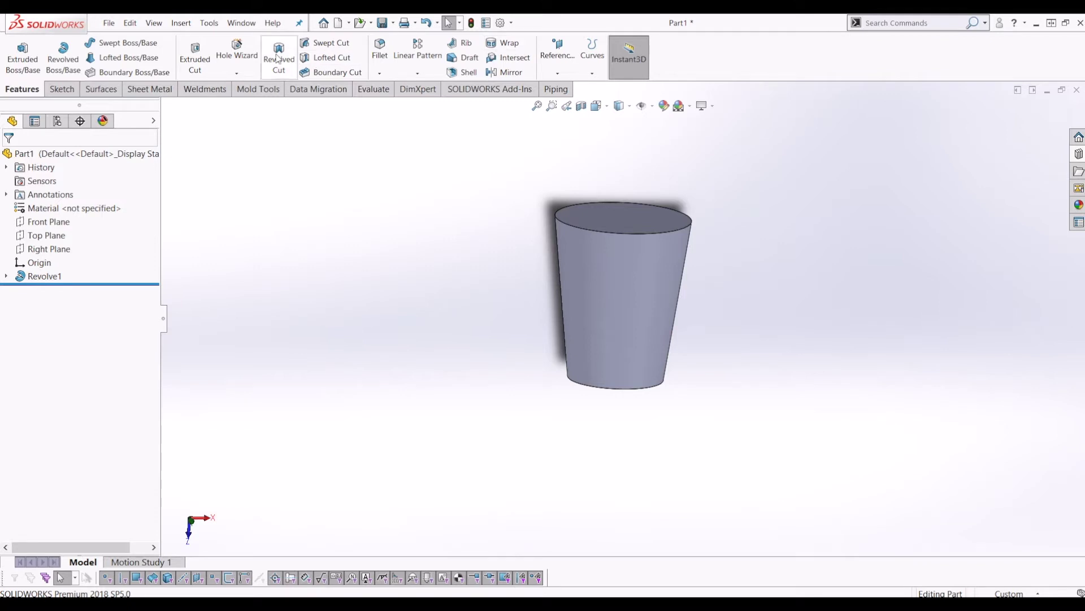
- Shell the tapered body to a 2 mm wall thickness, removing its wide end face
{"action": "left_click", "coordinate": [464, 72]}
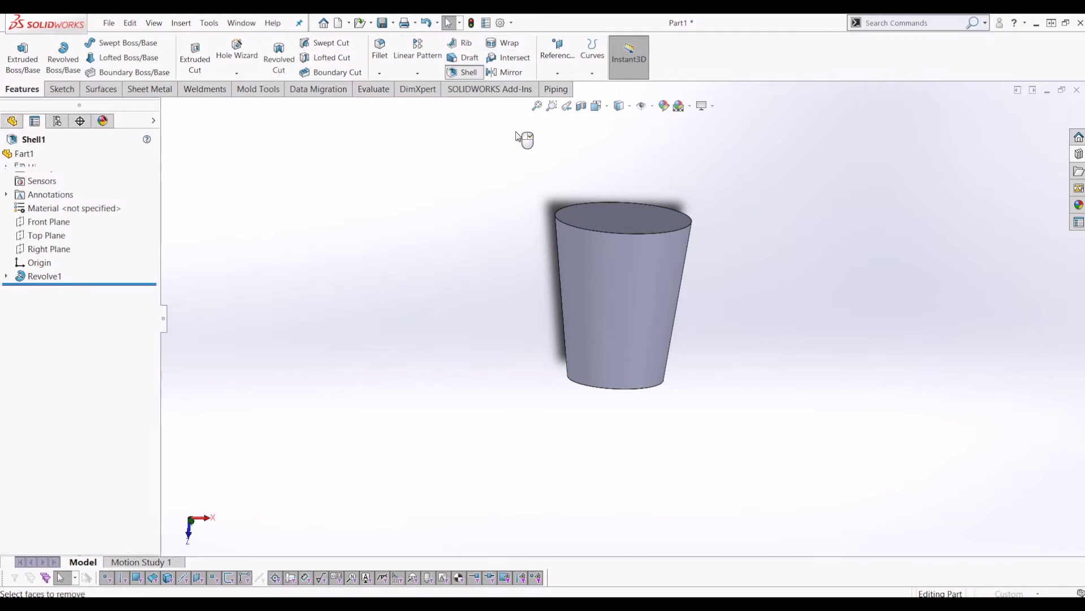
{"action": "left_click", "coordinate": [633, 215]}
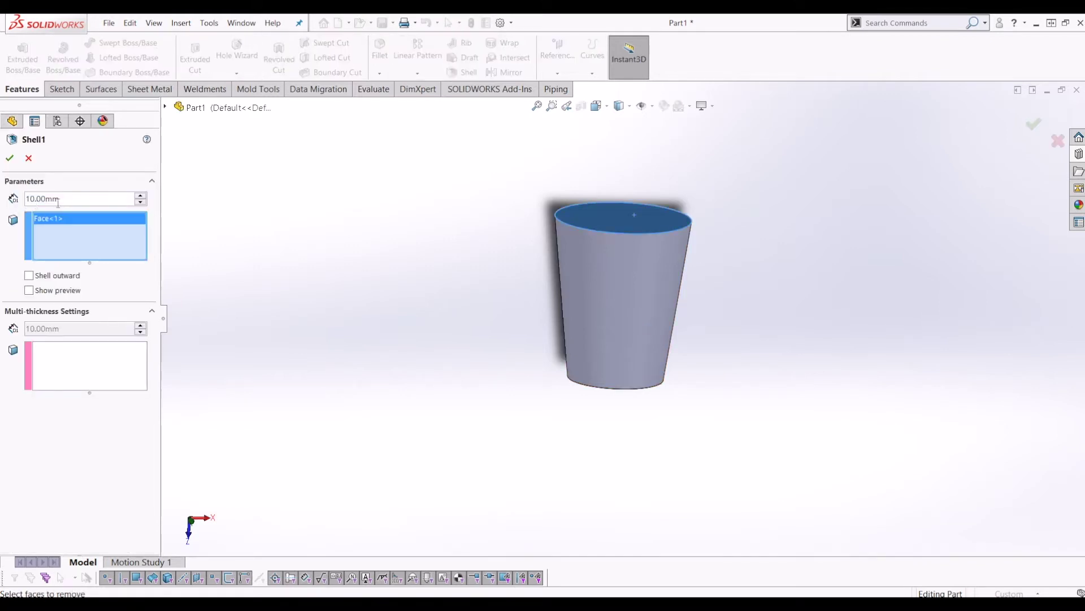
{"action": "type", "text": "2"}
{"action": "key", "text": "Return"}
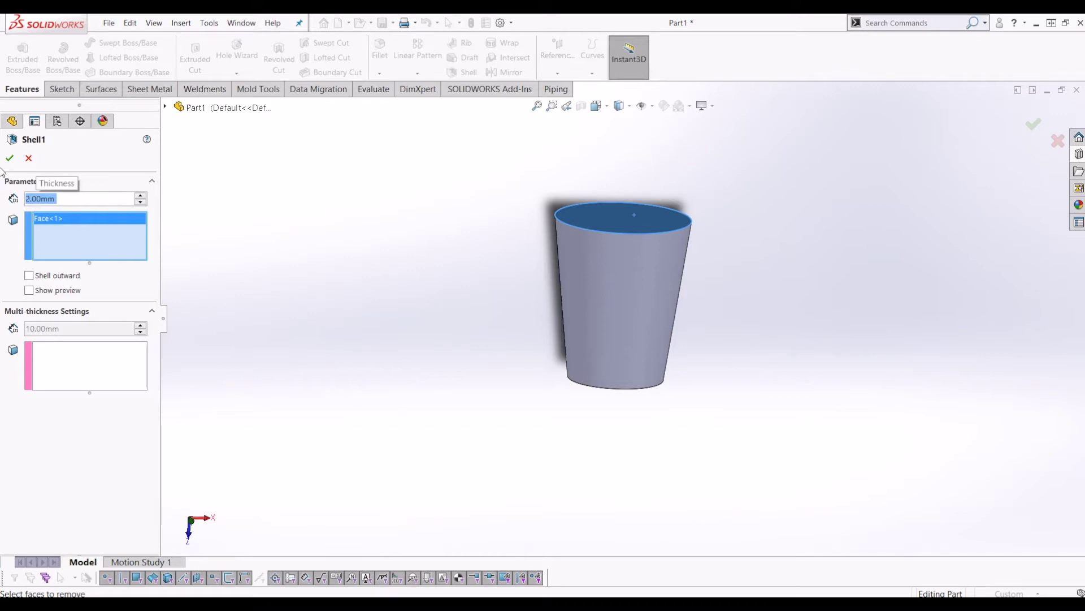
{"action": "left_click", "coordinate": [9, 158]}
{"action": "middle_click_drag", "start_coordinate": [468, 317], "coordinate": [571, 282]}
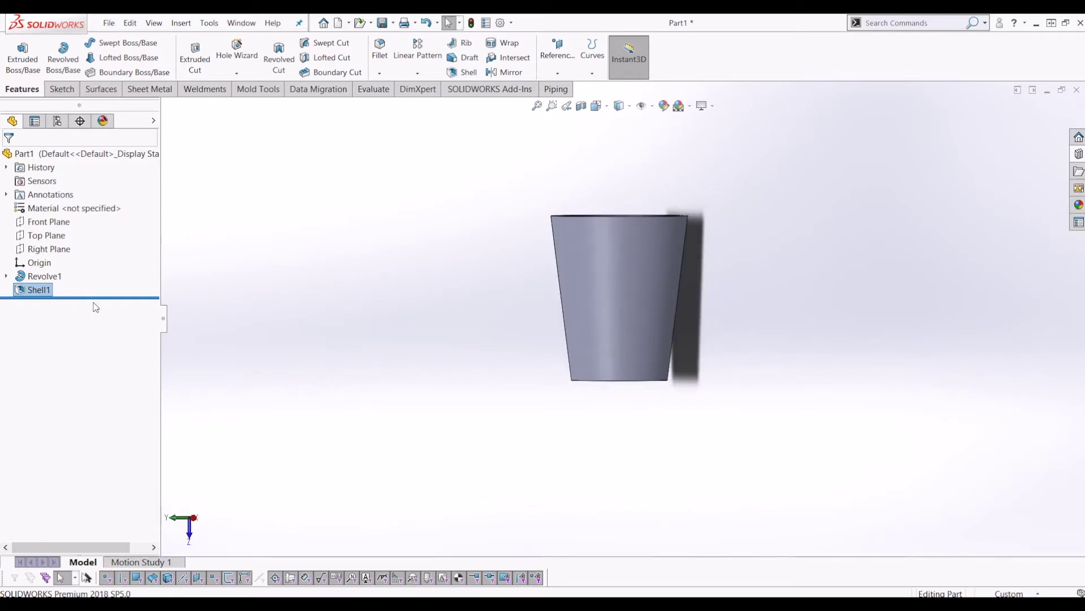
{"action": "left_click", "coordinate": [16, 277]}
{"action": "right_click", "coordinate": [17, 277]}
{"action": "left_click", "coordinate": [28, 243]}
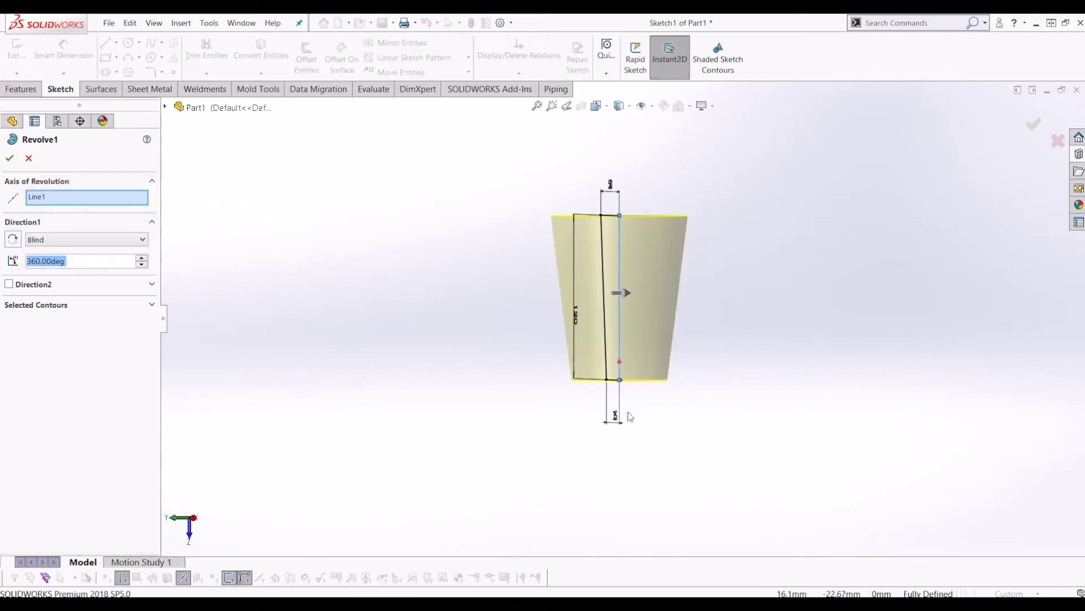
{"action": "middle_click_drag", "start_coordinate": [629, 416], "coordinate": [688, 439]}
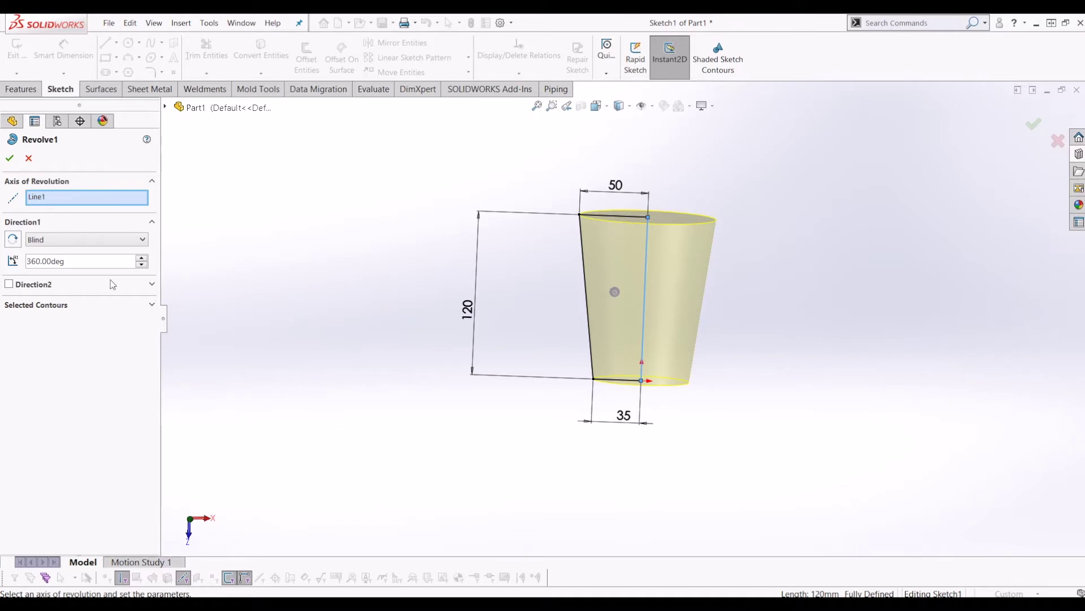
{"action": "left_click", "coordinate": [10, 158]}
- Edit the revolve's sketch, set the profile's lower edge to 25 mm, and rebuild the cup
{"action": "left_click", "coordinate": [5, 276]}
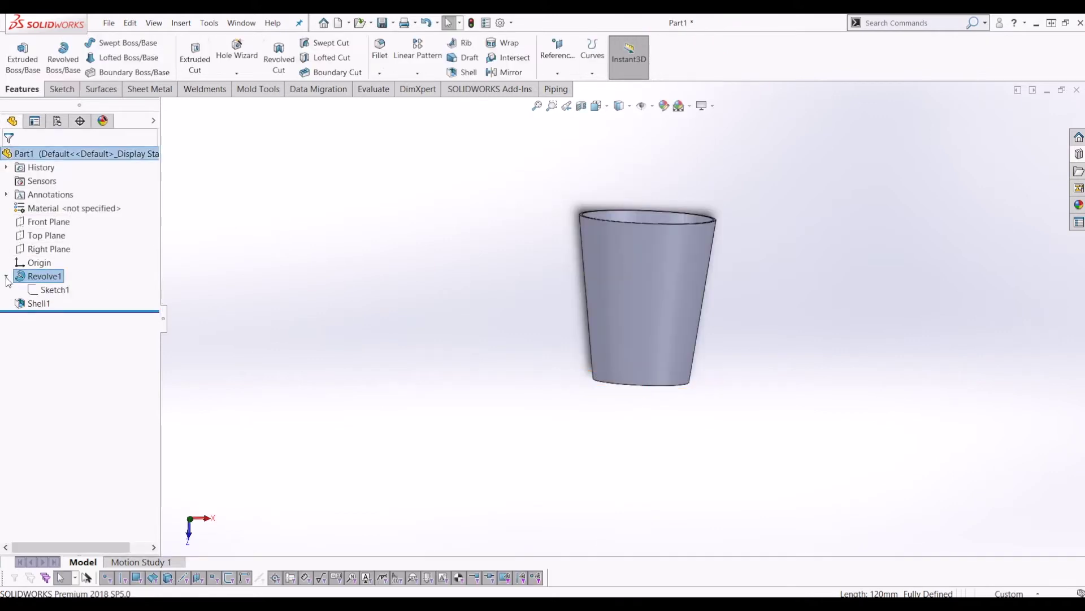
{"action": "right_click", "coordinate": [32, 290]}
{"action": "left_click", "coordinate": [39, 254]}
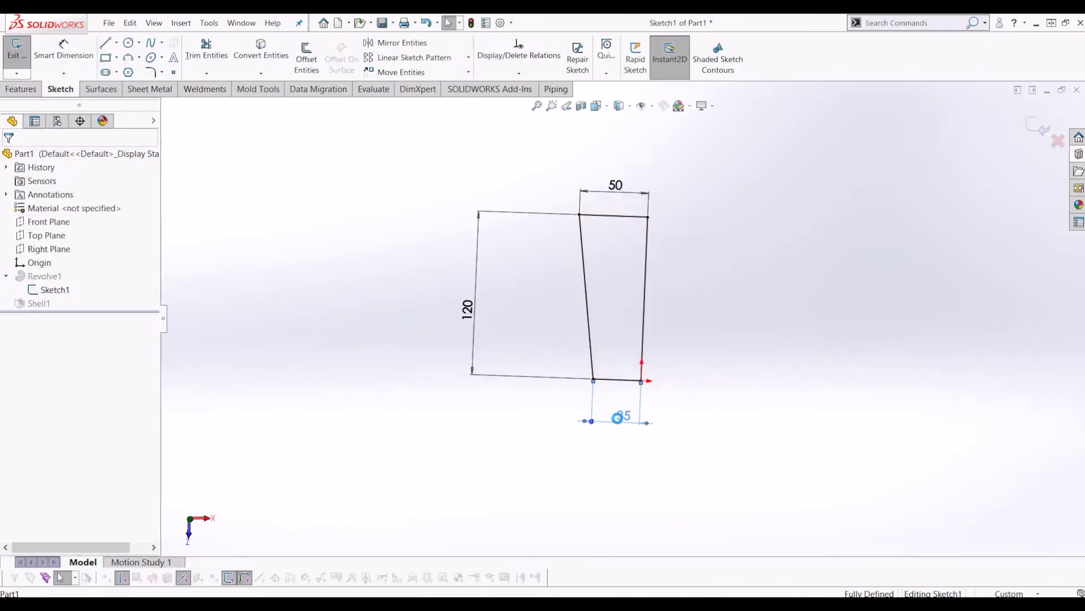
{"action": "double_click", "coordinate": [619, 417]}
{"action": "type", "text": "25"}
{"action": "key", "text": "Return"}
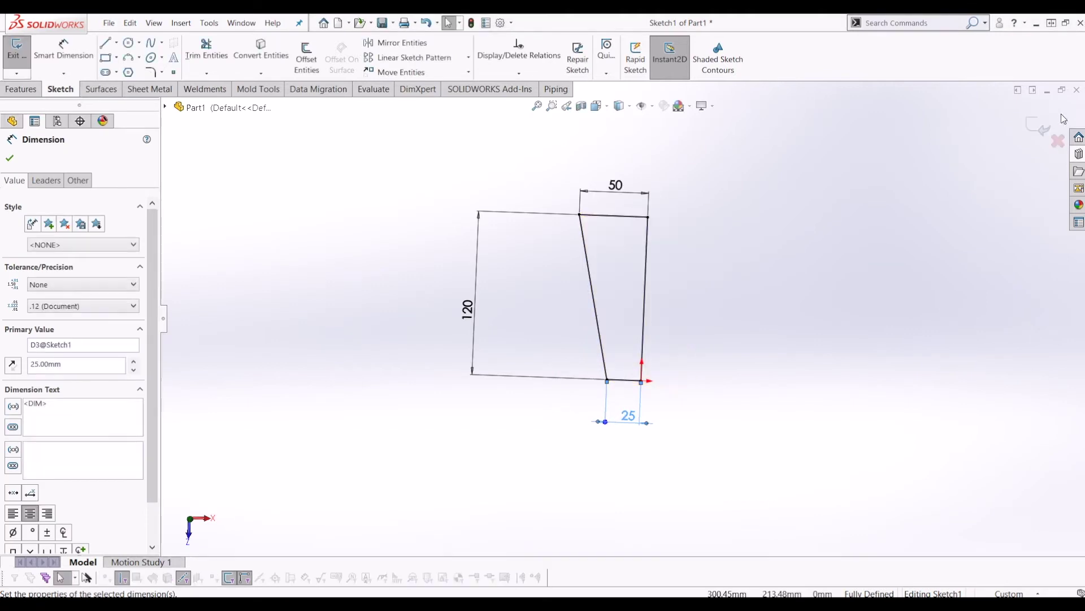
{"action": "left_click", "coordinate": [607, 227]}
{"action": "mouse_move", "coordinate": [595, 270]}
{"action": "middle_mouse_down"}
{"action": "mouse_move", "coordinate": [586, 473]}
{"action": "mouse_move", "coordinate": [599, 293]}
{"action": "mouse_move", "coordinate": [777, 281]}
{"action": "mouse_move", "coordinate": [802, 368]}
{"action": "mouse_move", "coordinate": [542, 399]}
{"action": "middle_mouse_up"}
{"action": "left_click", "coordinate": [6, 276]}
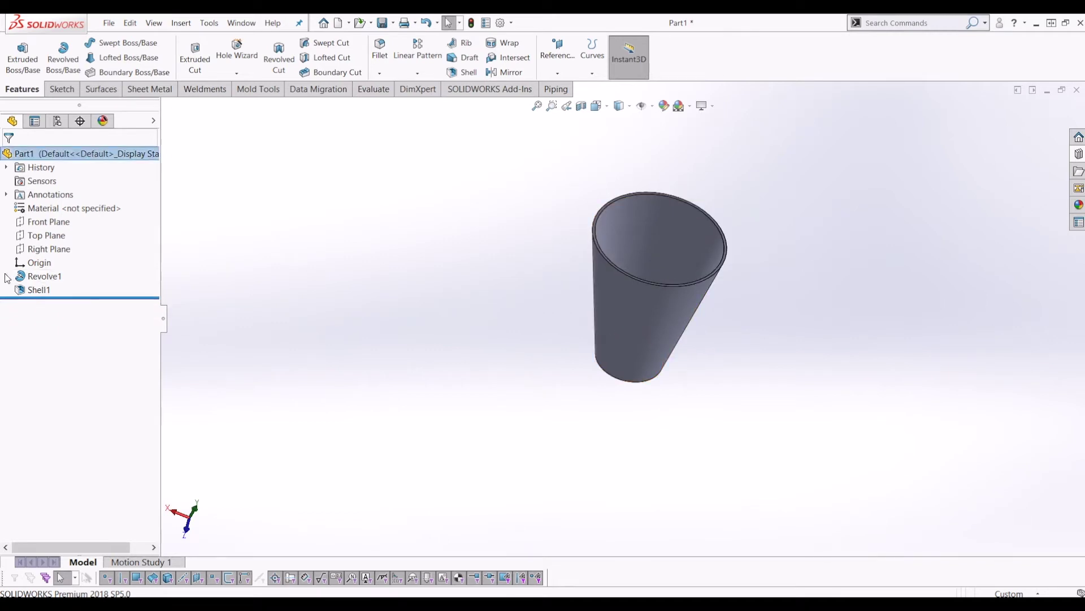
{"action": "middle_click_drag", "start_coordinate": [597, 326], "coordinate": [644, 187]}
{"action": "left_click", "coordinate": [38, 289]}
{"action": "mouse_move", "coordinate": [596, 359]}
{"action": "middle_mouse_down"}
{"action": "mouse_move", "coordinate": [583, 272]}
{"action": "mouse_move", "coordinate": [588, 342]}
{"action": "middle_mouse_up"}
{"action": "left_click", "coordinate": [20, 276]}
{"action": "left_click", "coordinate": [6, 276]}
{"action": "right_click", "coordinate": [37, 277]}
{"action": "left_click", "coordinate": [34, 290]}
{"action": "right_click", "coordinate": [34, 291]}
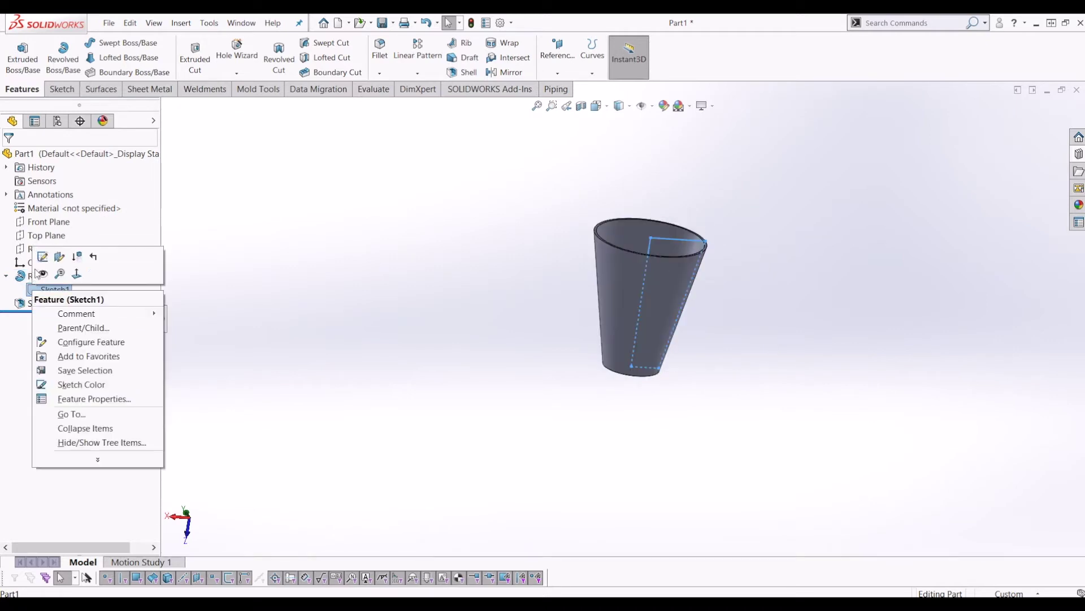
{"action": "left_click", "coordinate": [39, 256]}
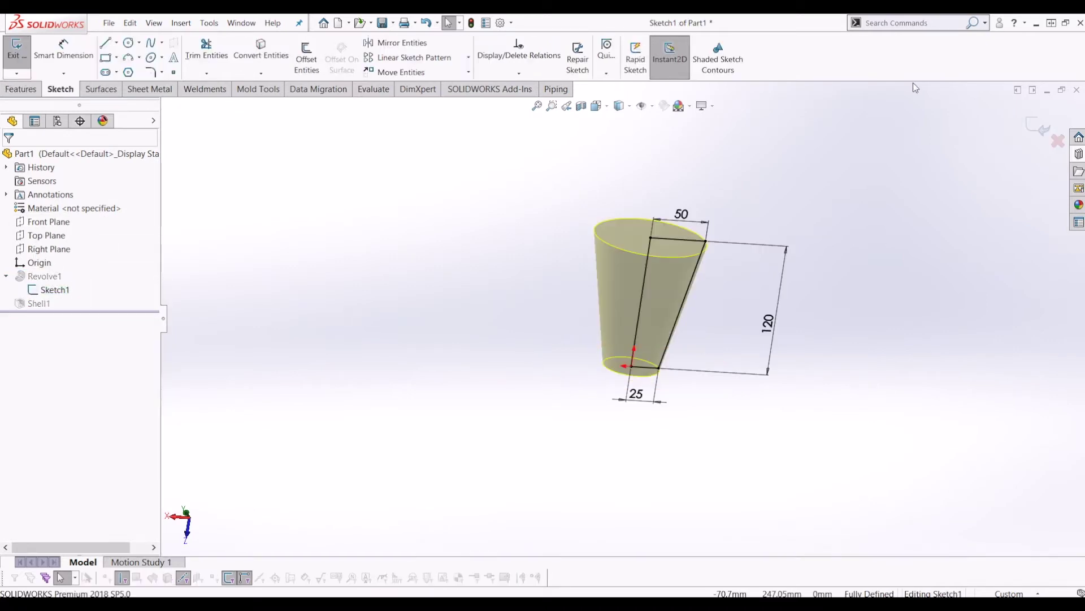
{"action": "key", "text": "ctrl+b"}
- Show the revolve's base sketch in the model
{"action": "right_click", "coordinate": [40, 290]}
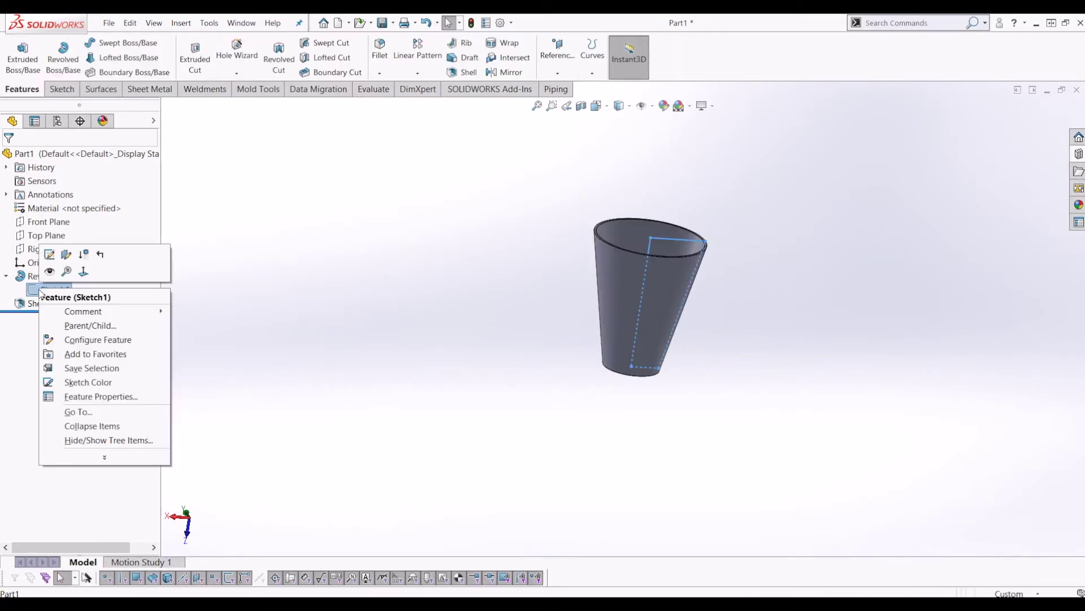
{"action": "left_click", "coordinate": [49, 273]}
{"action": "mouse_move", "coordinate": [752, 349]}
{"action": "middle_mouse_down"}
{"action": "mouse_move", "coordinate": [460, 259]}
{"action": "mouse_move", "coordinate": [538, 245]}
{"action": "mouse_move", "coordinate": [503, 230]}
{"action": "middle_mouse_up"}
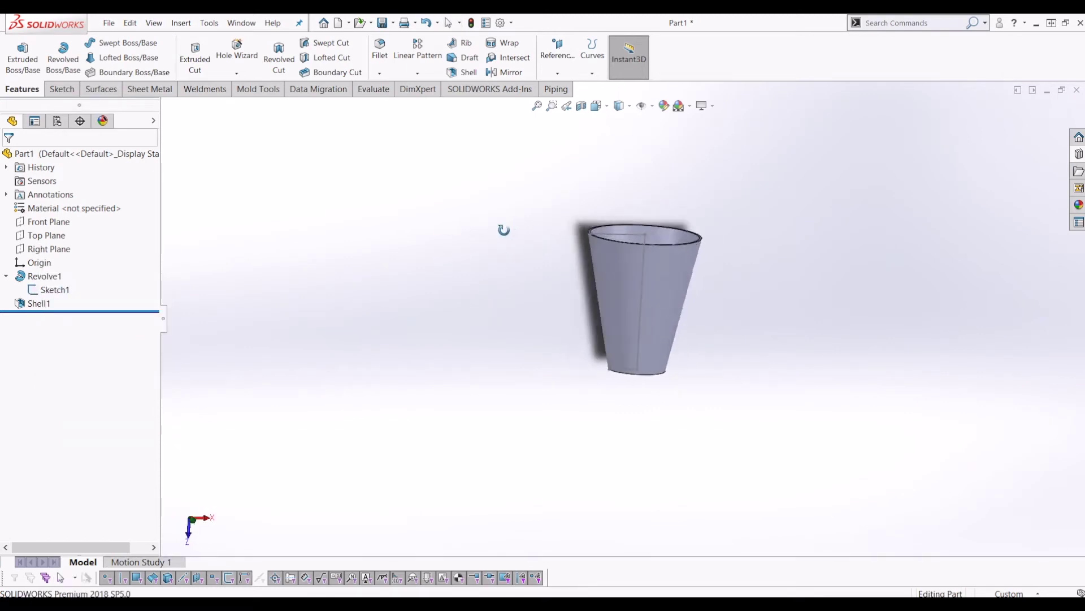
- Sketch a closed four-line profile on the Top Plane inside the cup, with its vertical side starting at the origin and its outer side slanted
{"action": "left_click", "coordinate": [54, 240]}
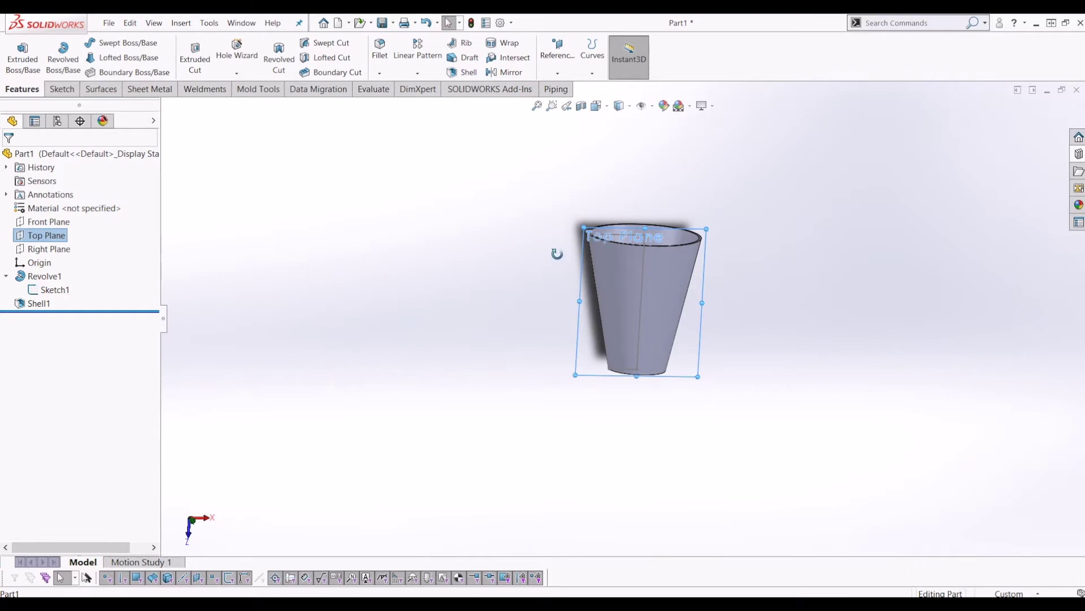
{"action": "left_click", "coordinate": [61, 89]}
{"action": "left_click", "coordinate": [17, 51]}
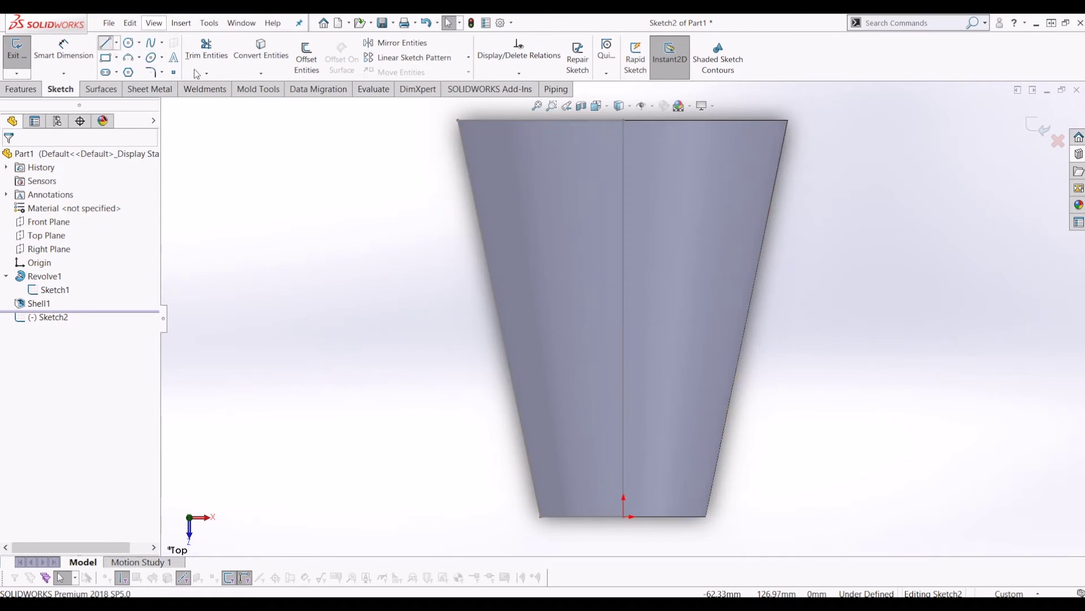
{"action": "key", "text": "l"}
{"action": "left_click", "coordinate": [623, 150]}
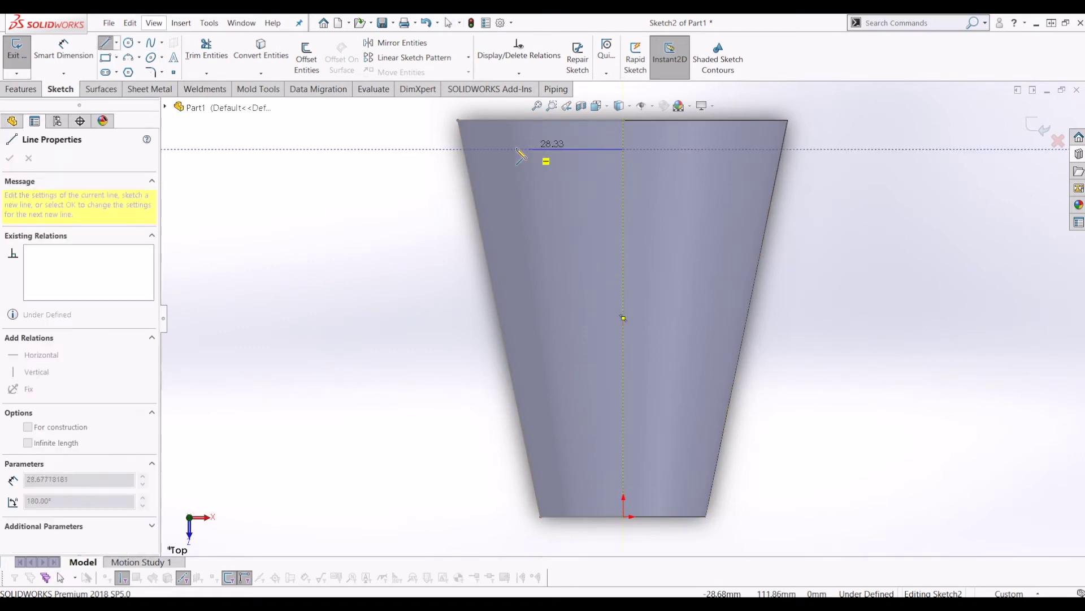
{"action": "left_click", "coordinate": [481, 149]}
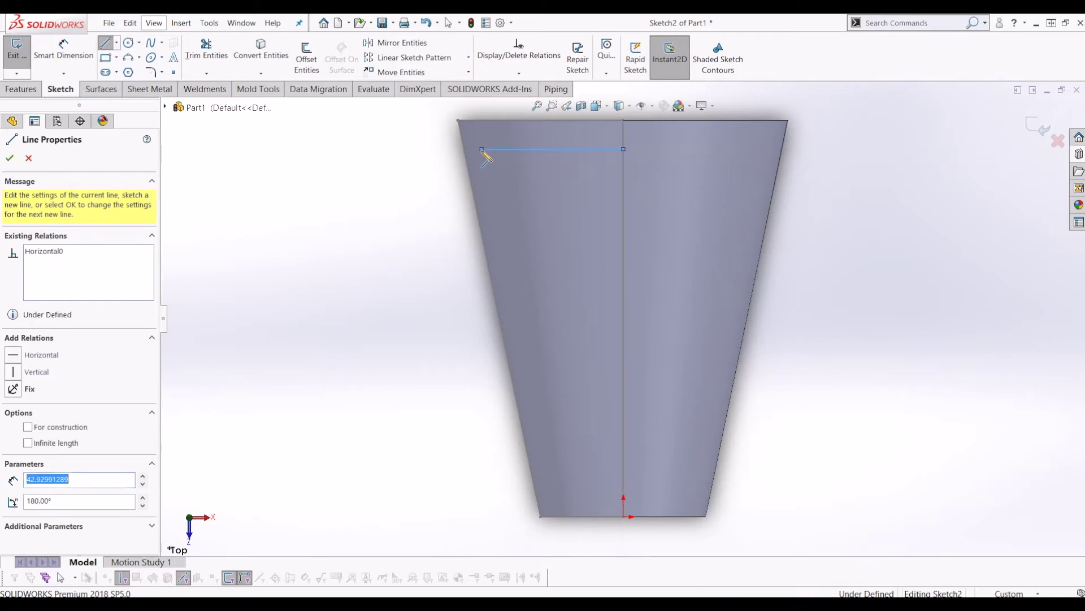
{"action": "left_click", "coordinate": [552, 516]}
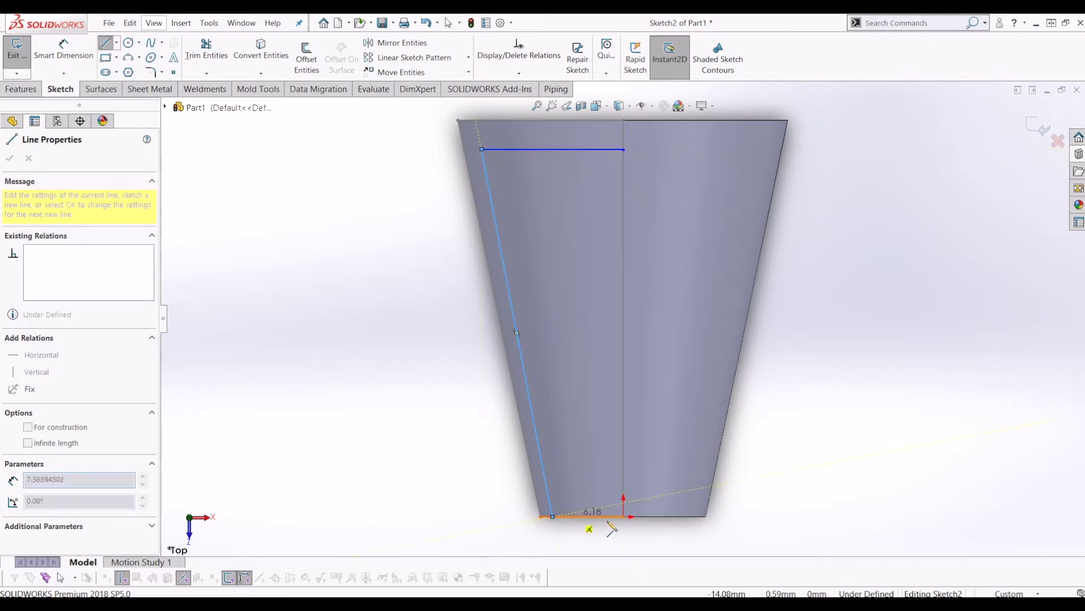
{"action": "left_click", "coordinate": [624, 516]}
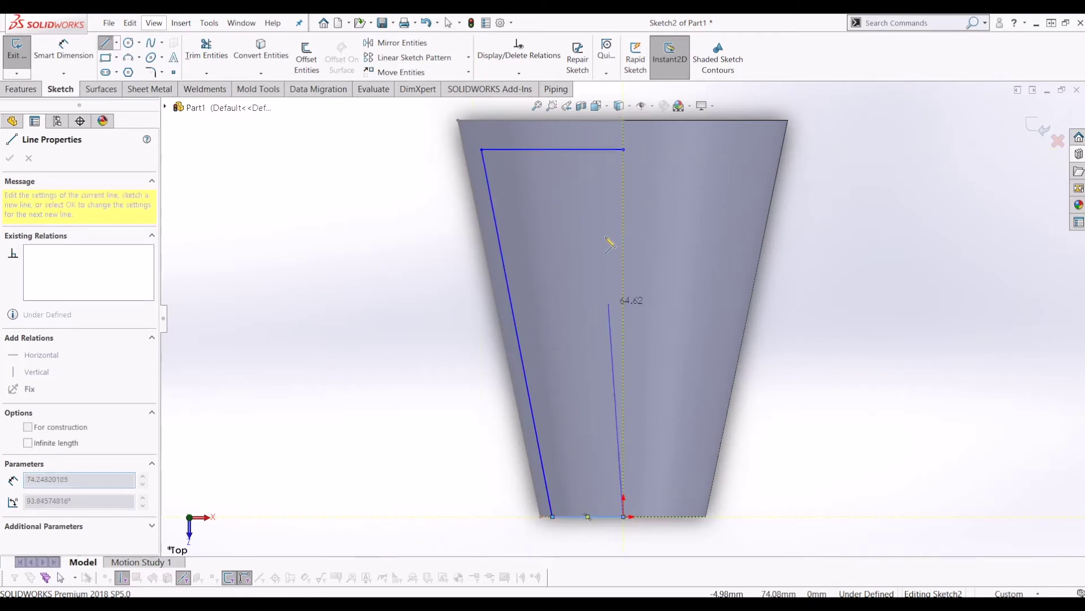
{"action": "left_click", "coordinate": [624, 149]}
- Dimension the profile's upper edge 15 mm below the cup's rim line
{"action": "key", "text": "d"}
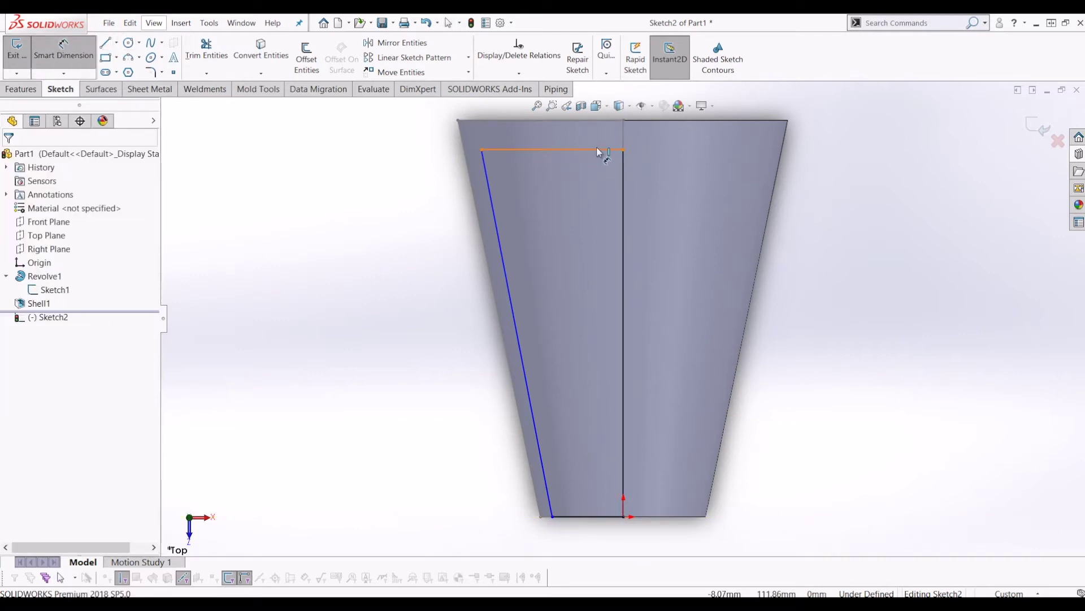
{"action": "left_click", "coordinate": [599, 150]}
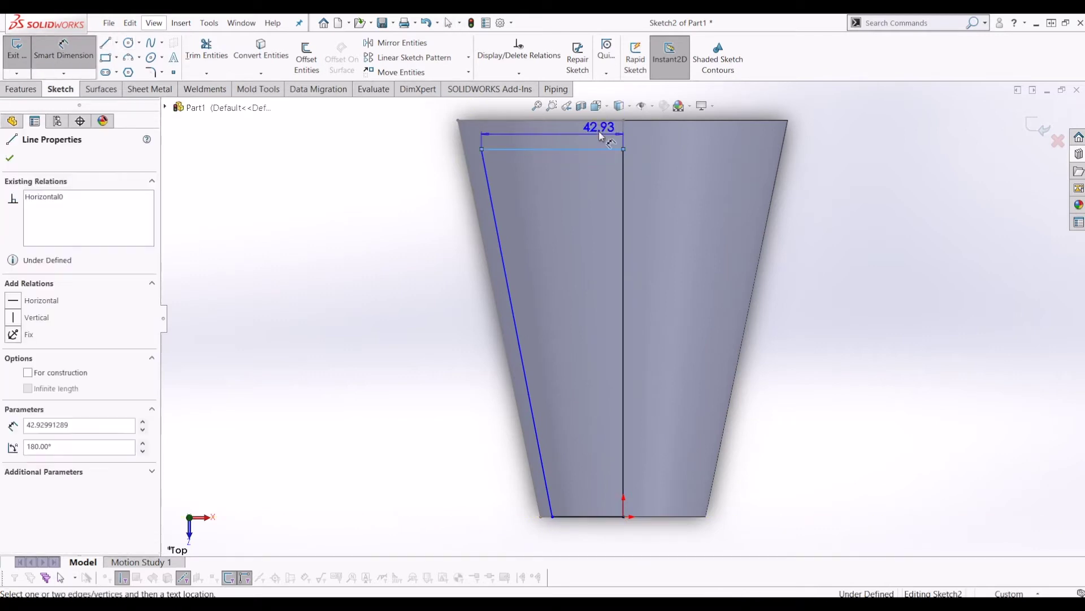
{"action": "left_click", "coordinate": [601, 120]}
{"action": "left_click", "coordinate": [674, 142]}
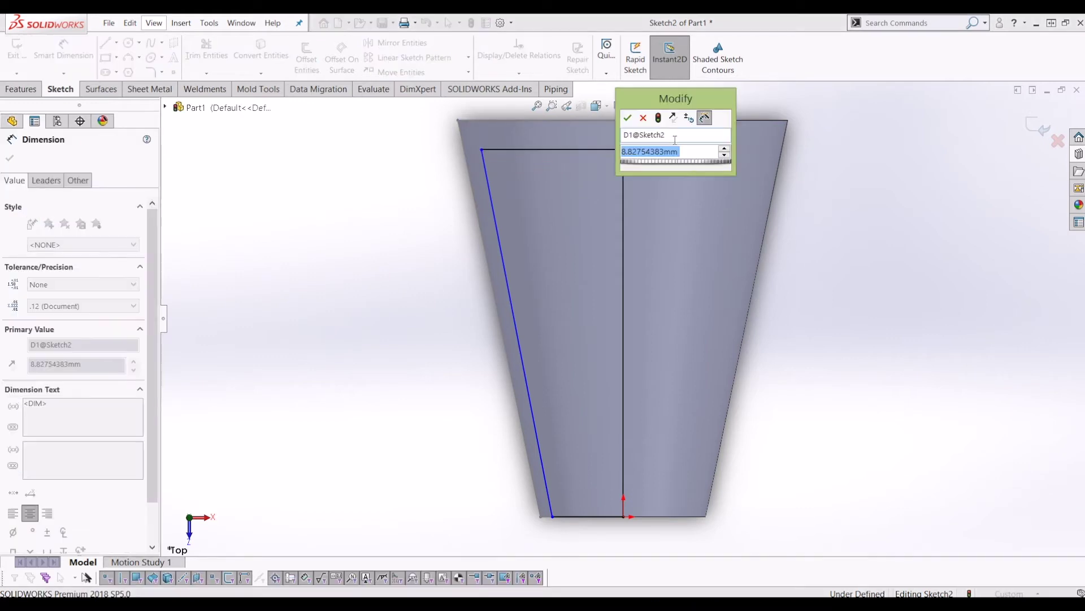
{"action": "type", "text": "15"}
{"action": "key", "text": "Return"}
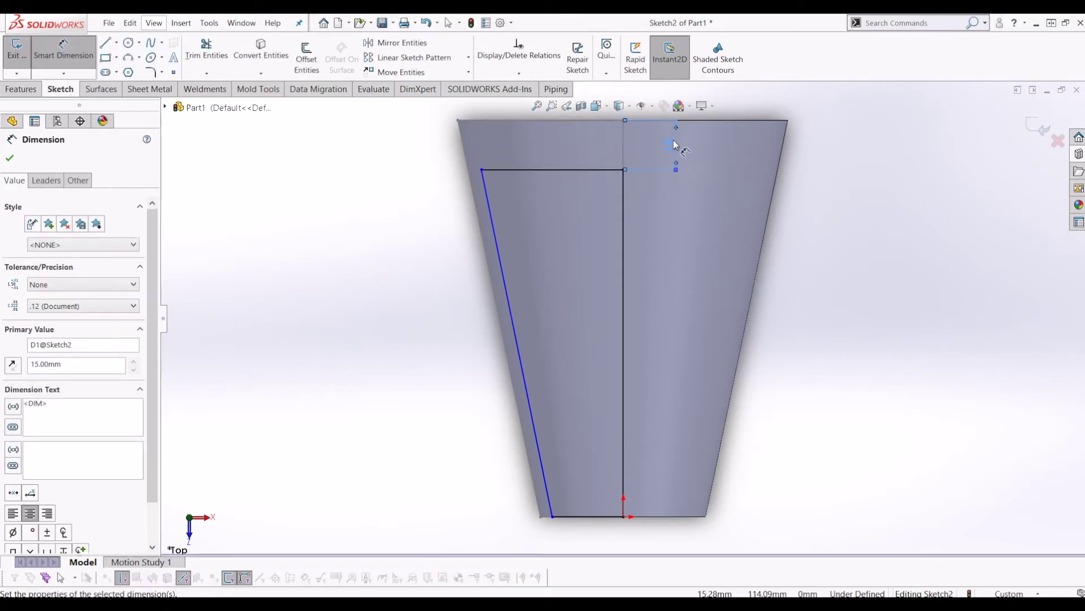
- Make the profile's slanted line parallel to the cup's outer side line in the base sketch
{"action": "left_click", "coordinate": [489, 198]}
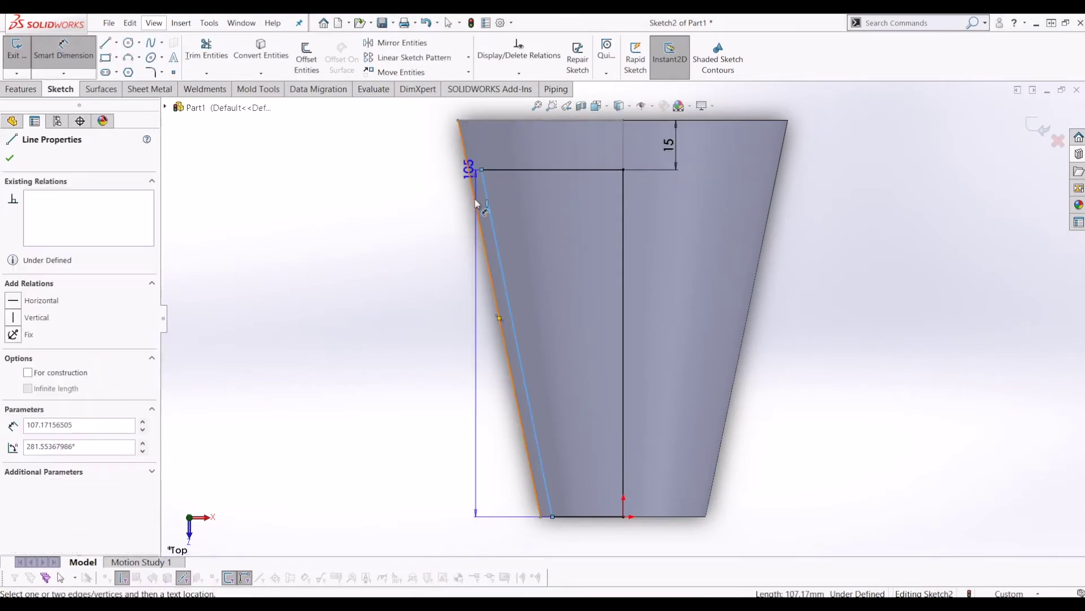
{"action": "left_click", "coordinate": [463, 148]}
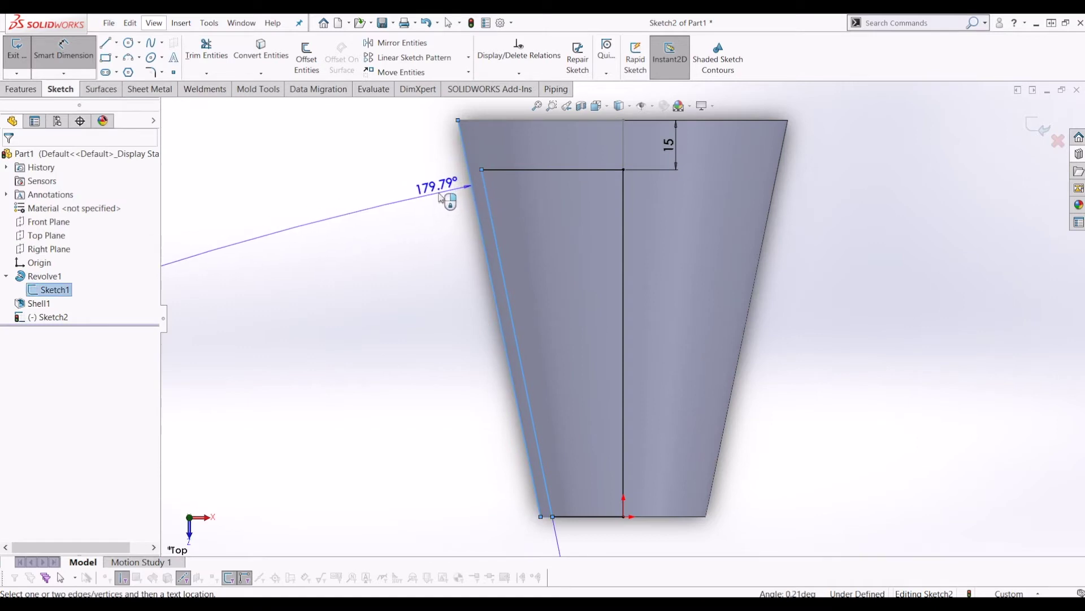
{"action": "key", "text": "Escape"}
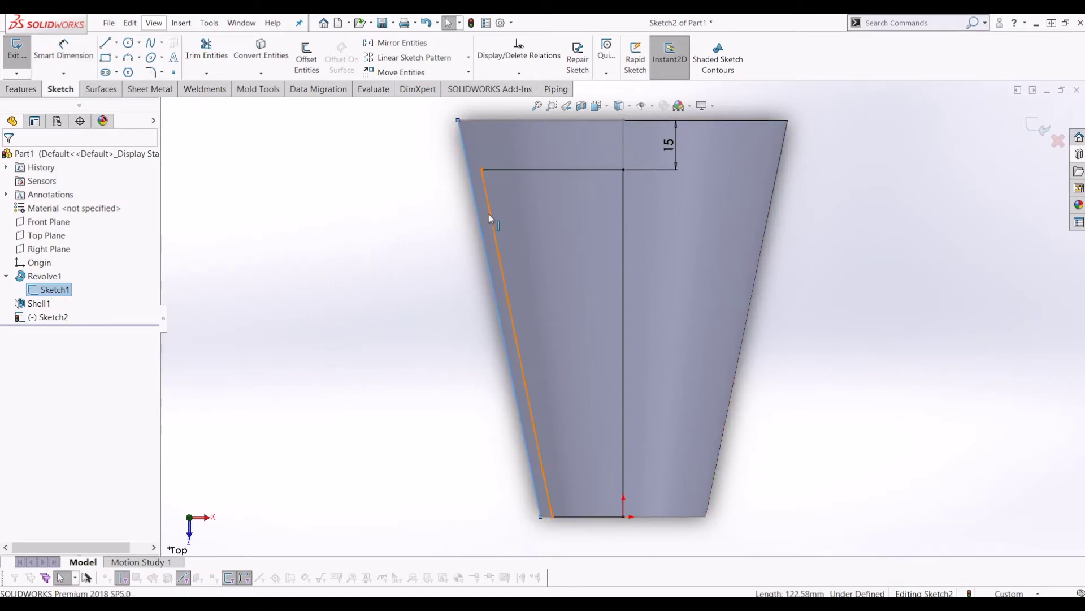
{"action": "left_click", "coordinate": [490, 217], "text": "ctrl"}
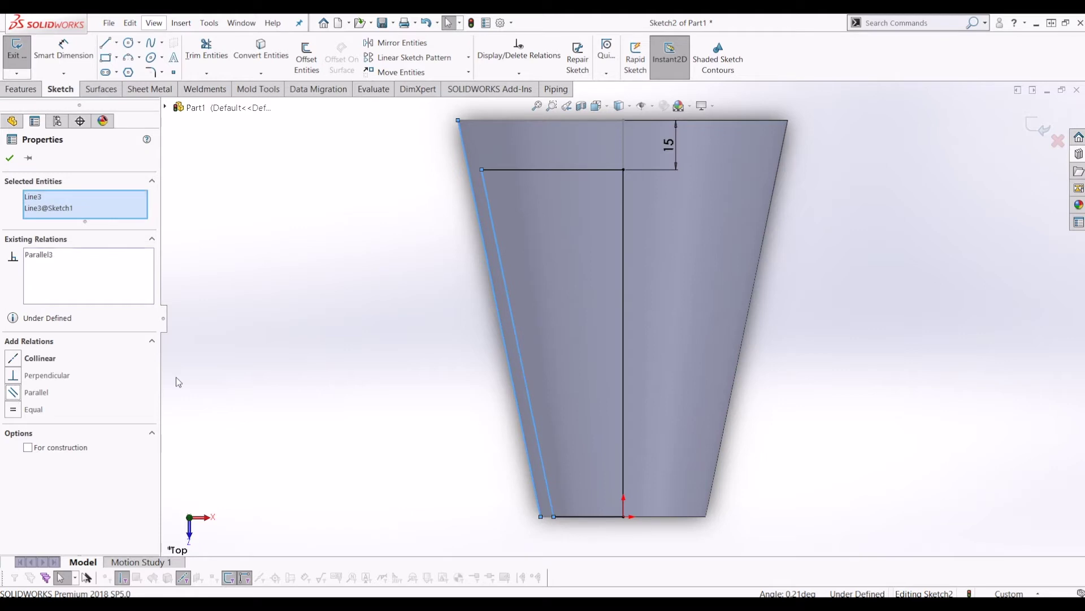
{"action": "key", "text": "Escape"}
- Dimension the slanted line 2 mm from the cup's outer side line
{"action": "left_click", "coordinate": [44, 52]}
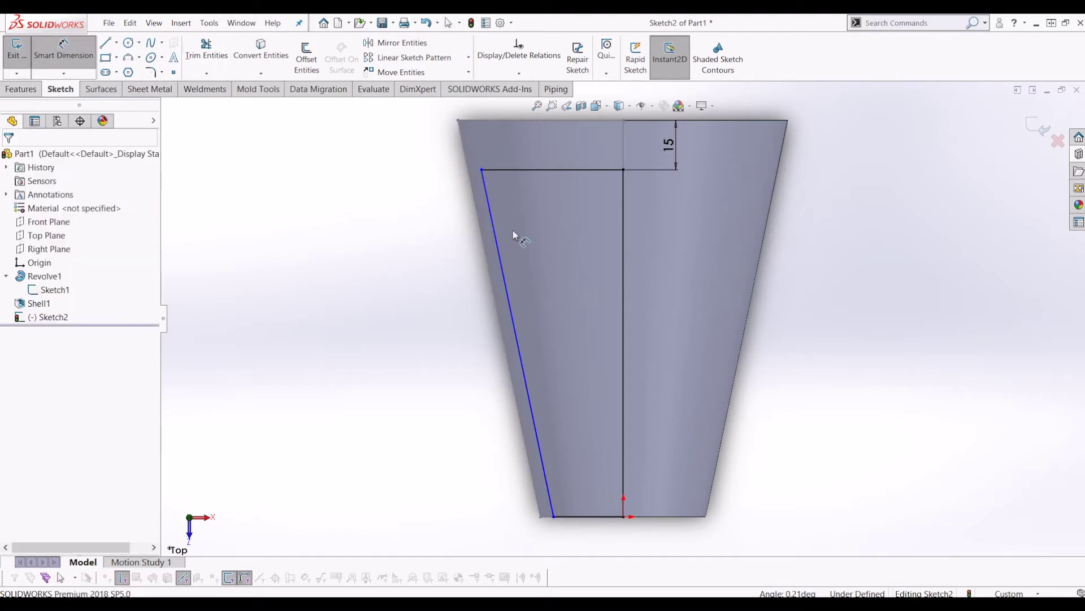
{"action": "left_click", "coordinate": [495, 240]}
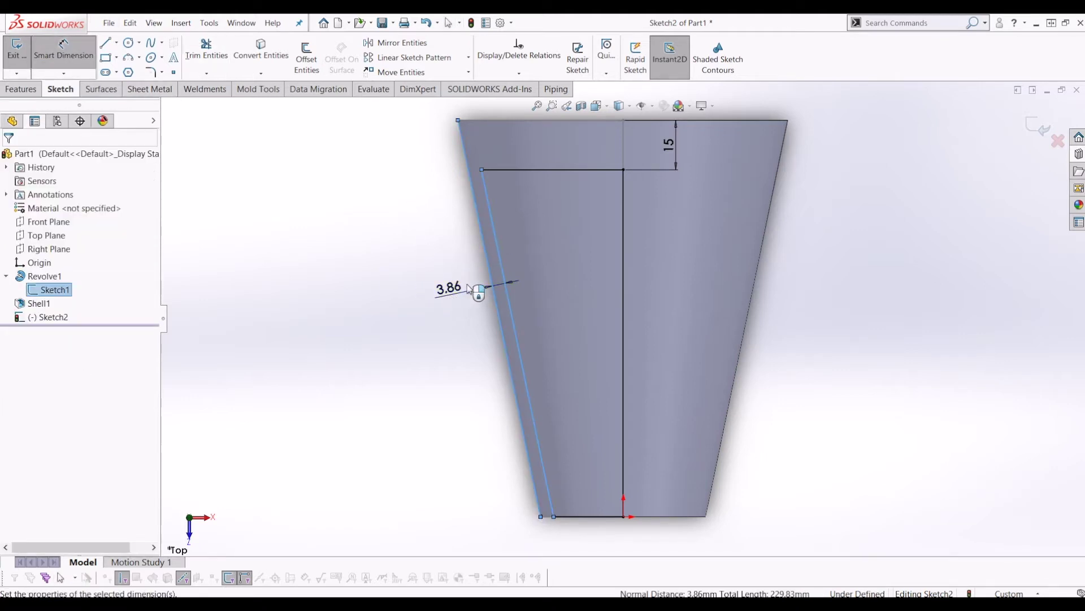
{"action": "left_click", "coordinate": [472, 291]}
{"action": "type", "text": "2"}
{"action": "key", "text": "Return"}
{"action": "key", "text": "Escape"}
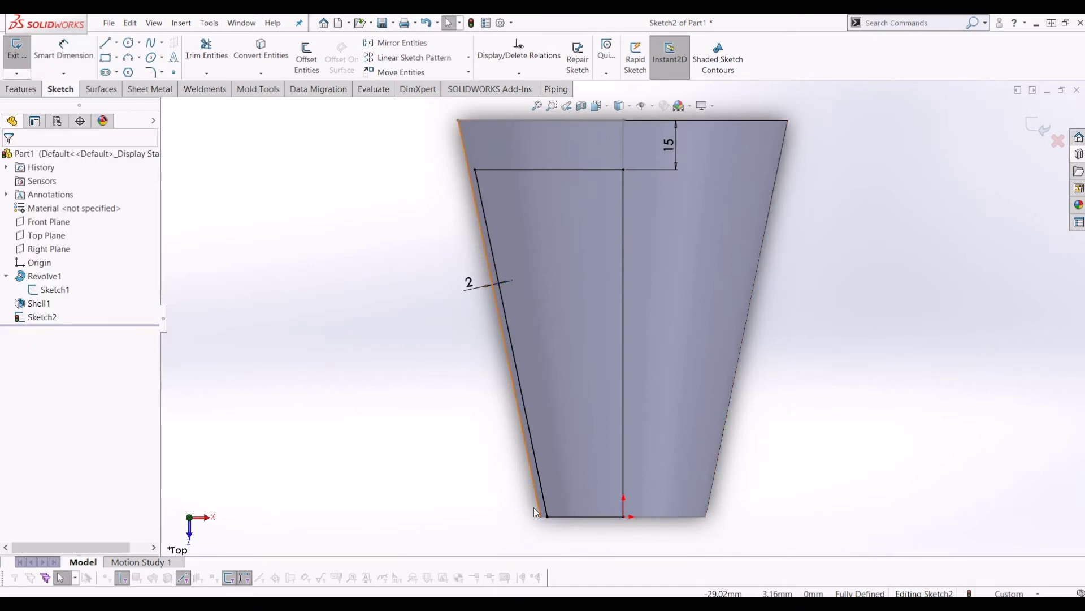
- Inspect the existing relations at the profile's lower outer corner and at the origin point
{"action": "scroll", "coordinate": [536, 512], "scroll_direction": "down", "scroll_amount": 5}
{"action": "left_click", "coordinate": [560, 423]}
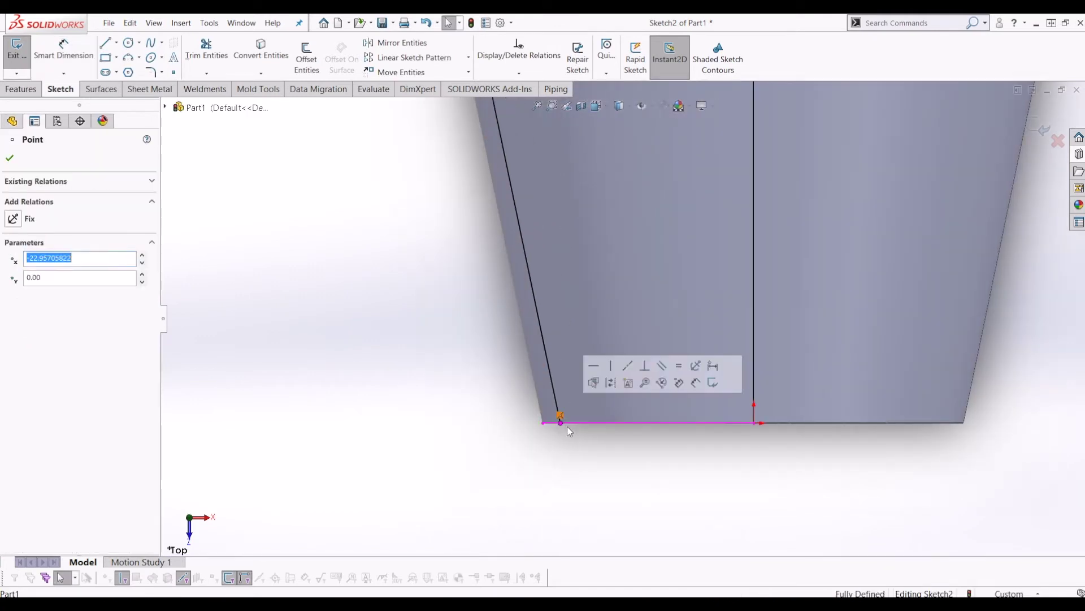
{"action": "left_click", "coordinate": [754, 425]}
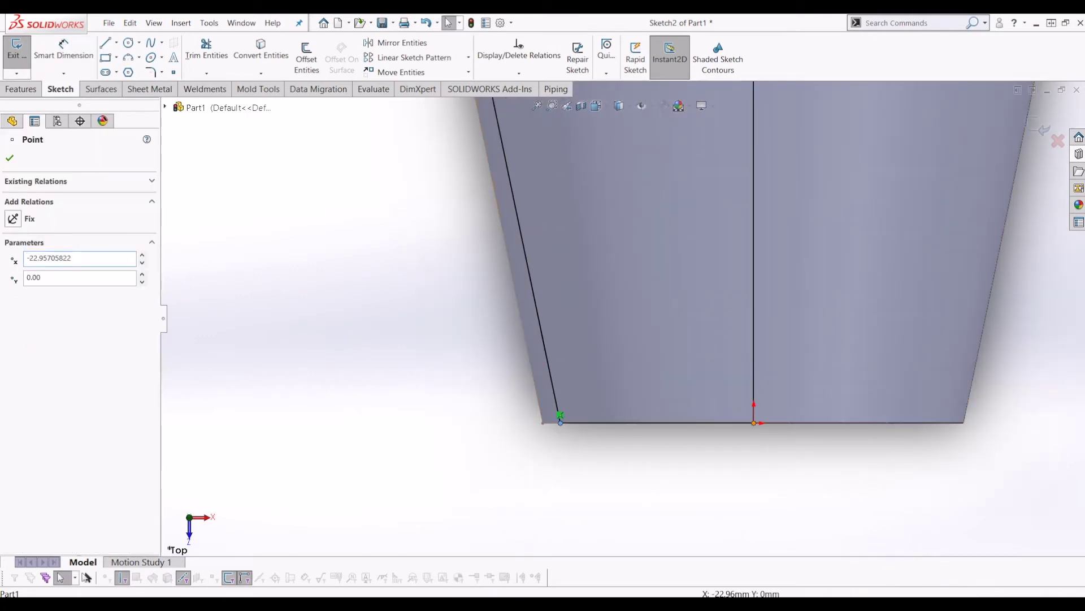
{"action": "left_click", "coordinate": [754, 425]}
{"action": "left_click", "coordinate": [556, 462]}
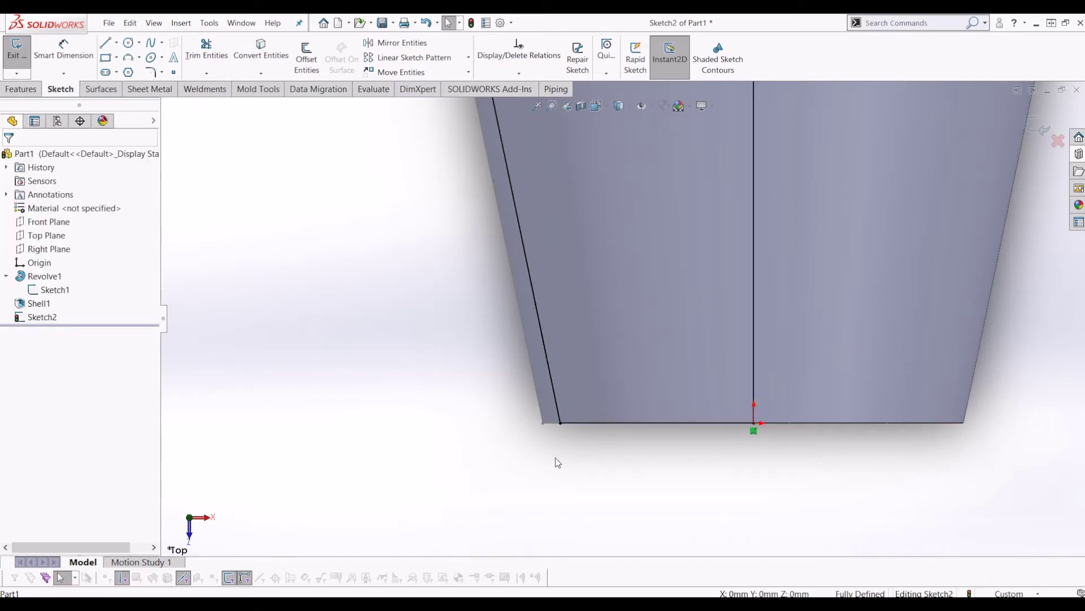
{"action": "left_click", "coordinate": [560, 422]}
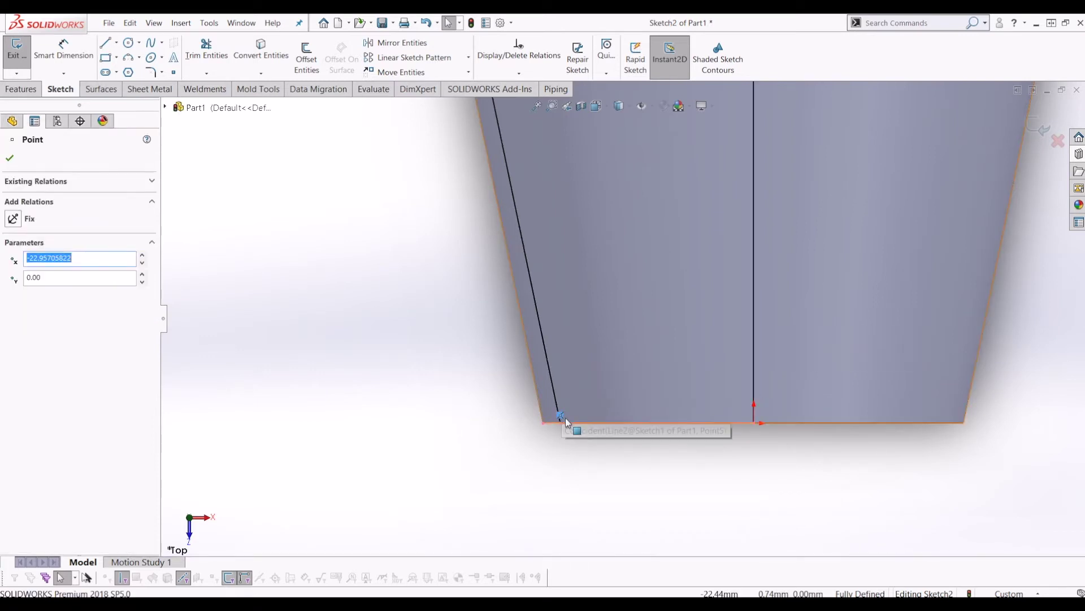
{"action": "left_click", "coordinate": [755, 424]}
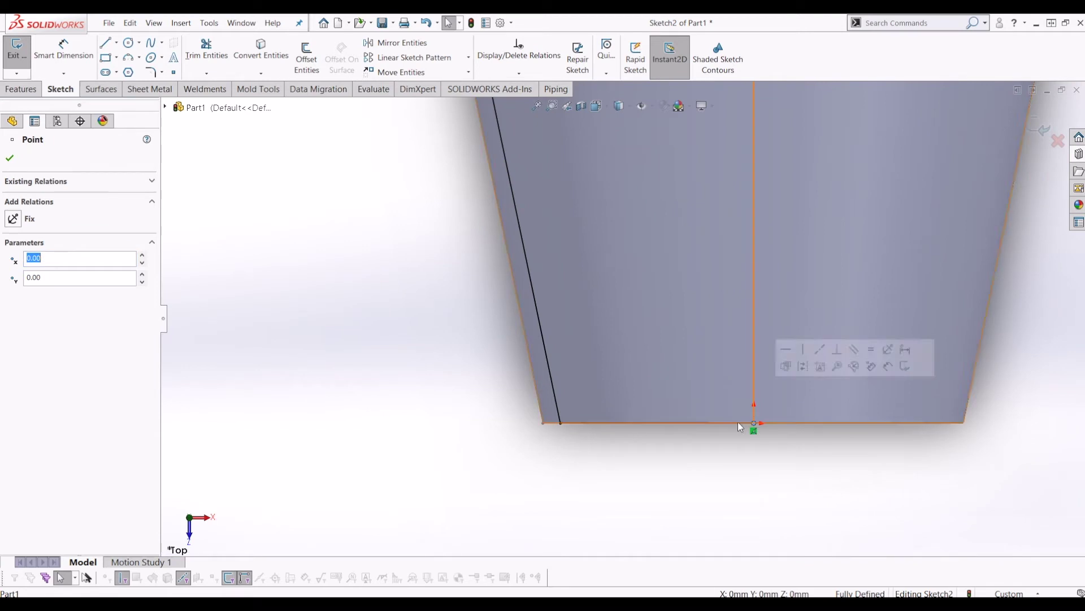
- Sketch a horizontal line about 23 mm long from the slanted side to the vertical side, just above the profile's lower edge
{"action": "left_click", "coordinate": [107, 44]}
{"action": "left_click", "coordinate": [559, 409]}
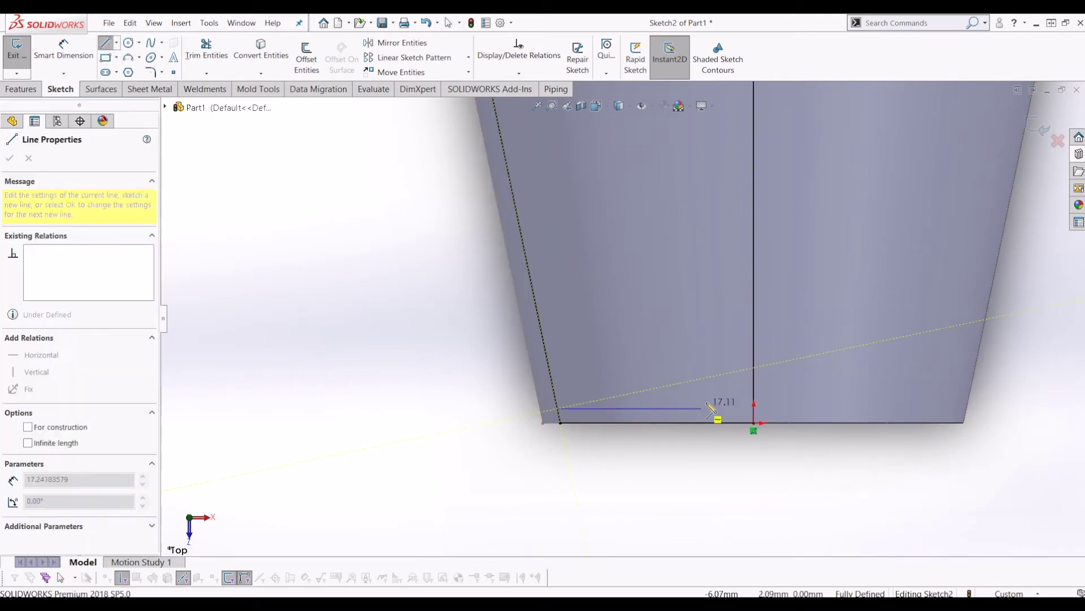
{"action": "left_click", "coordinate": [754, 408]}
{"action": "key", "text": "Escape"}
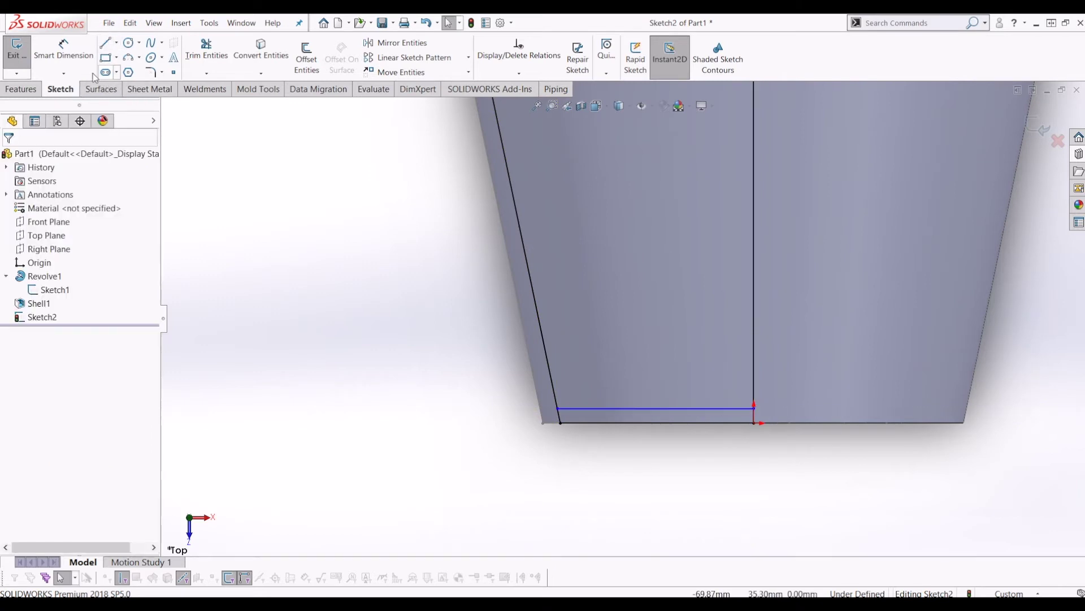
- Dimension the new horizontal line 2 mm above the profile's lower edge
{"action": "left_click", "coordinate": [63, 55]}
{"action": "left_click", "coordinate": [588, 409]}
{"action": "left_click", "coordinate": [633, 422]}
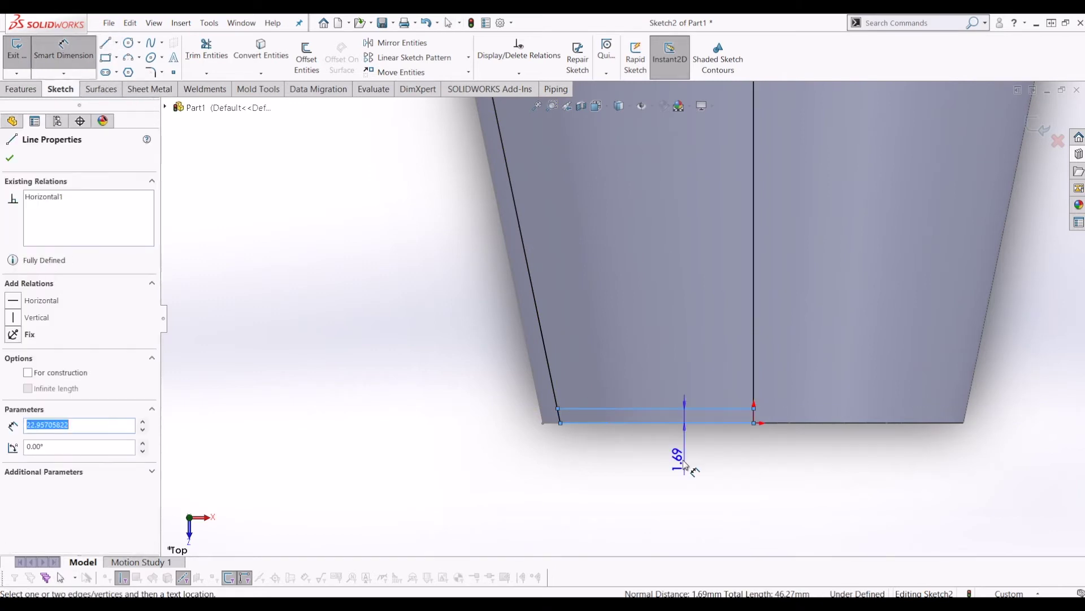
{"action": "left_click", "coordinate": [676, 455]}
{"action": "type", "text": "2"}
{"action": "key", "text": "Return"}
{"action": "key", "text": "Escape"}
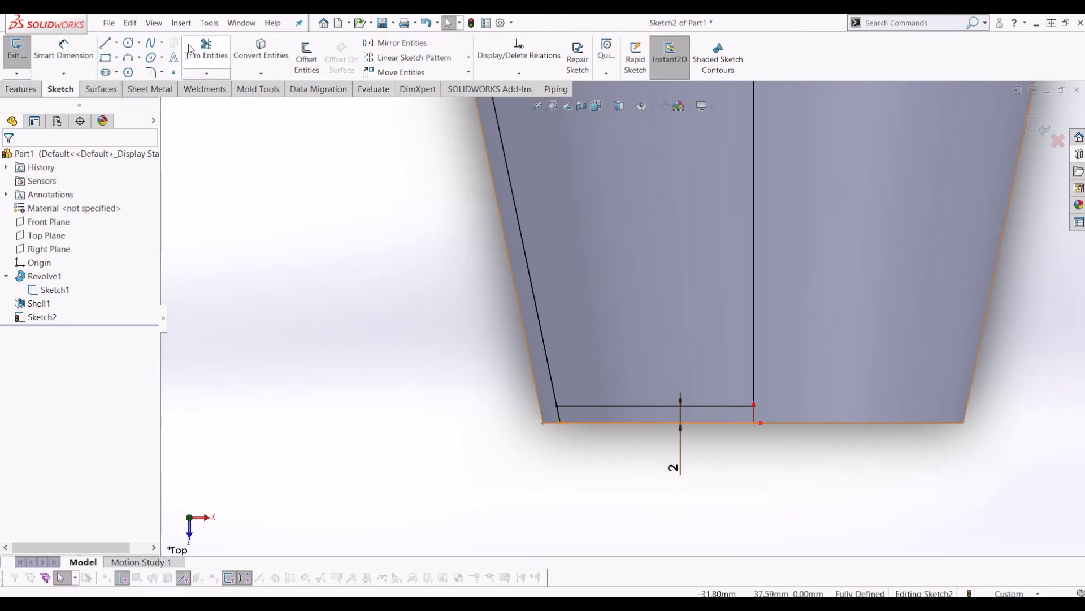
- Trim away the parts of the profile below the new horizontal line
{"action": "left_click", "coordinate": [206, 51]}
{"action": "scroll", "coordinate": [679, 463], "scroll_direction": "down", "scroll_amount": 2}
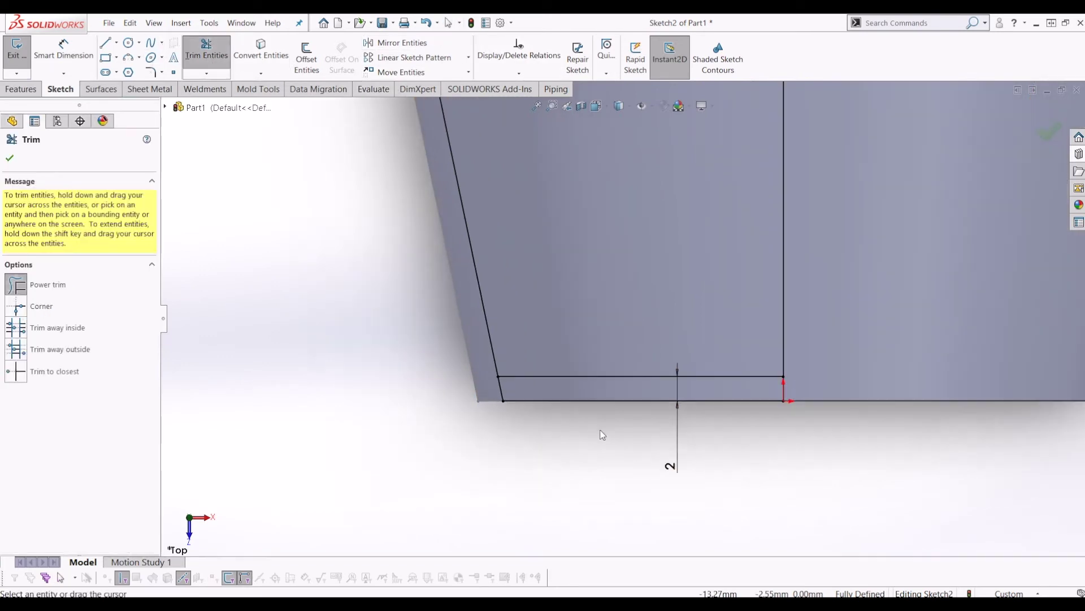
{"action": "key", "text": "Escape"}
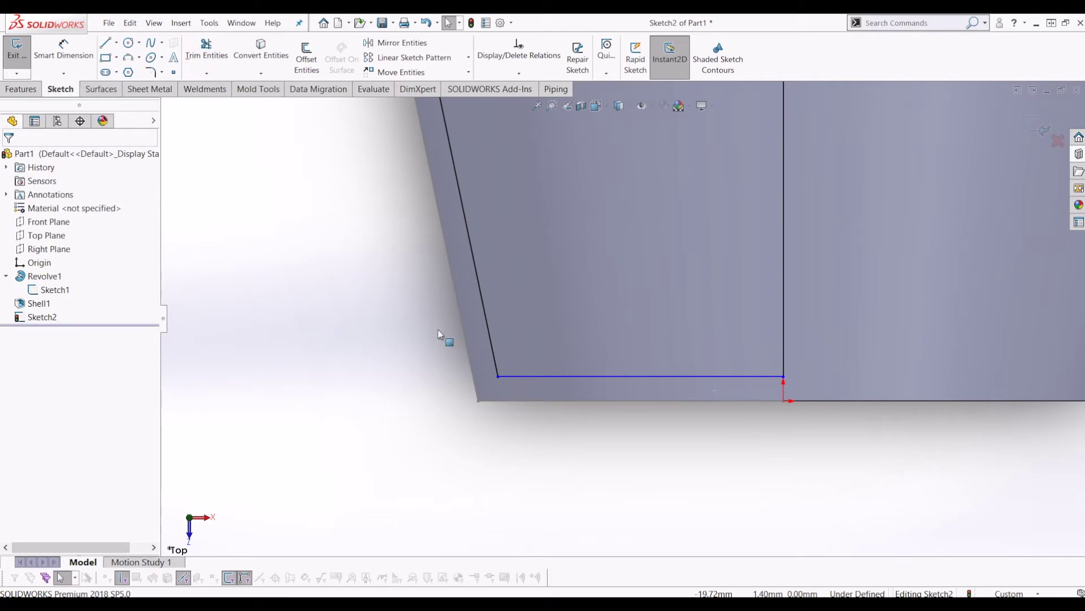
- Dimension the trimmed profile's bottom line 2 mm above the cup's base line
{"action": "left_click", "coordinate": [64, 48]}
{"action": "left_click", "coordinate": [656, 376]}
{"action": "left_click", "coordinate": [632, 400]}
{"action": "left_click", "coordinate": [609, 432]}
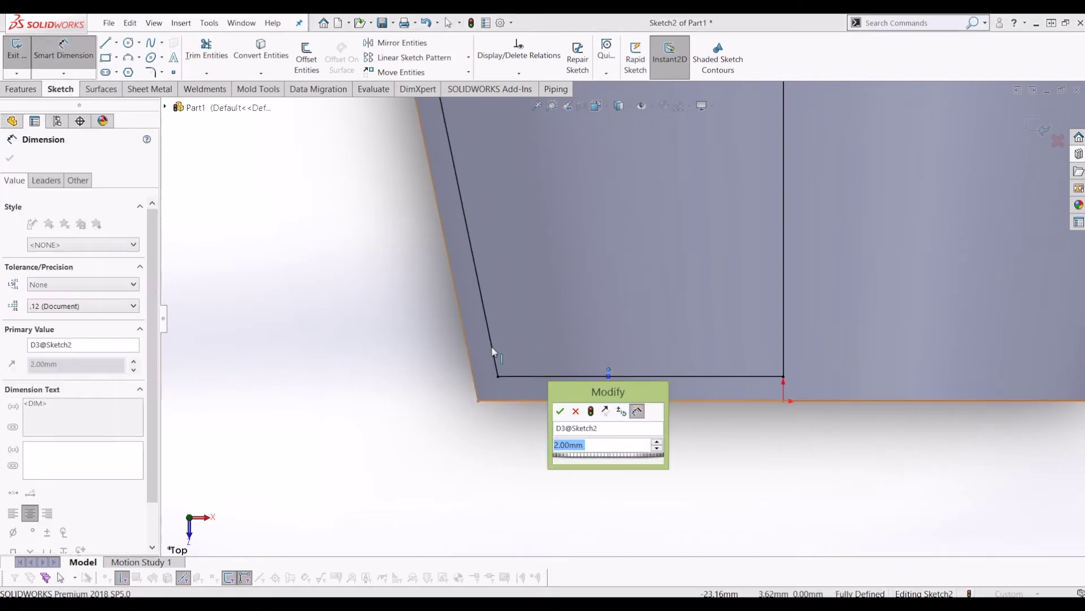
{"action": "key", "text": "Return"}
- Examine the finished profile's placement inside the cup from several angles
{"action": "scroll", "coordinate": [754, 387], "scroll_direction": "up", "scroll_amount": 3}
{"action": "scroll", "coordinate": [754, 390], "scroll_direction": "up", "scroll_amount": 5}
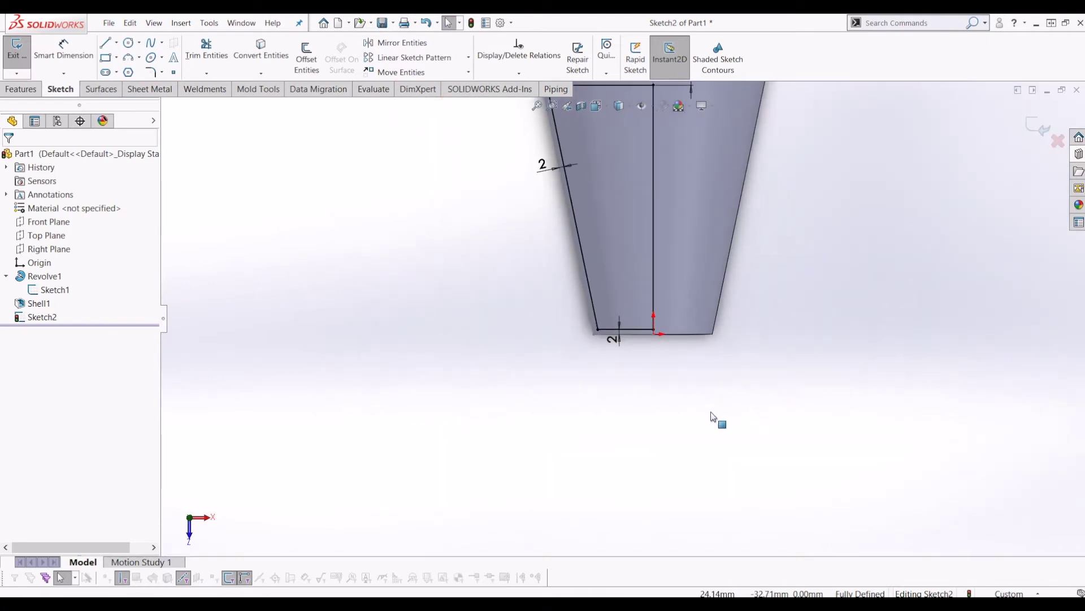
{"action": "middle_click_drag", "start_coordinate": [594, 201], "coordinate": [677, 190]}
{"action": "scroll", "coordinate": [677, 189], "scroll_direction": "down", "scroll_amount": 3}
{"action": "middle_click_drag", "start_coordinate": [690, 249], "coordinate": [678, 431]}
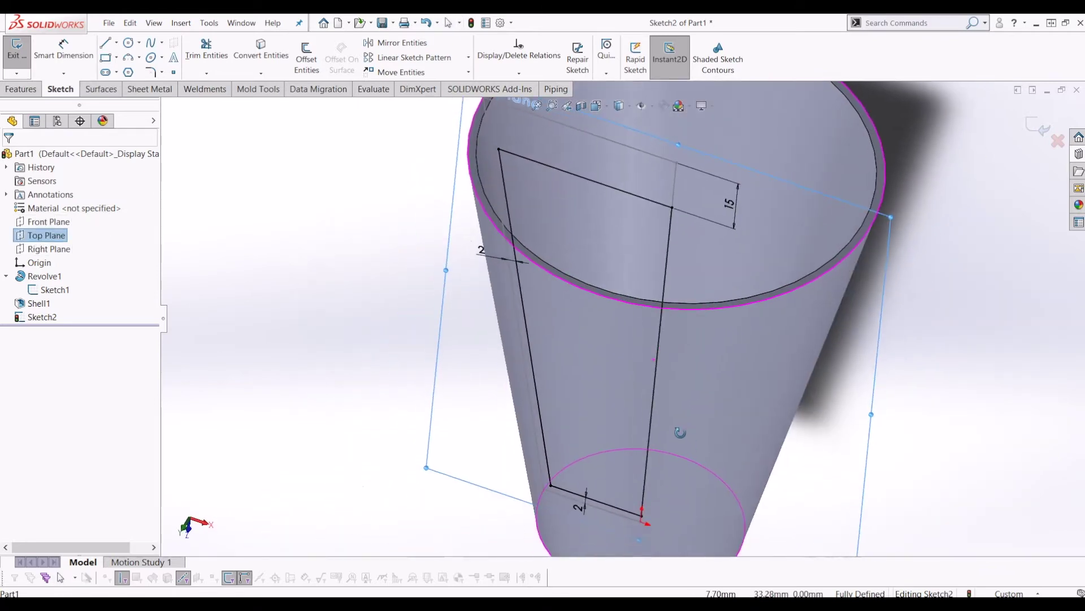
{"action": "scroll", "coordinate": [677, 374], "scroll_direction": "down", "scroll_amount": 3}
{"action": "middle_click_drag", "start_coordinate": [677, 374], "coordinate": [688, 441]}
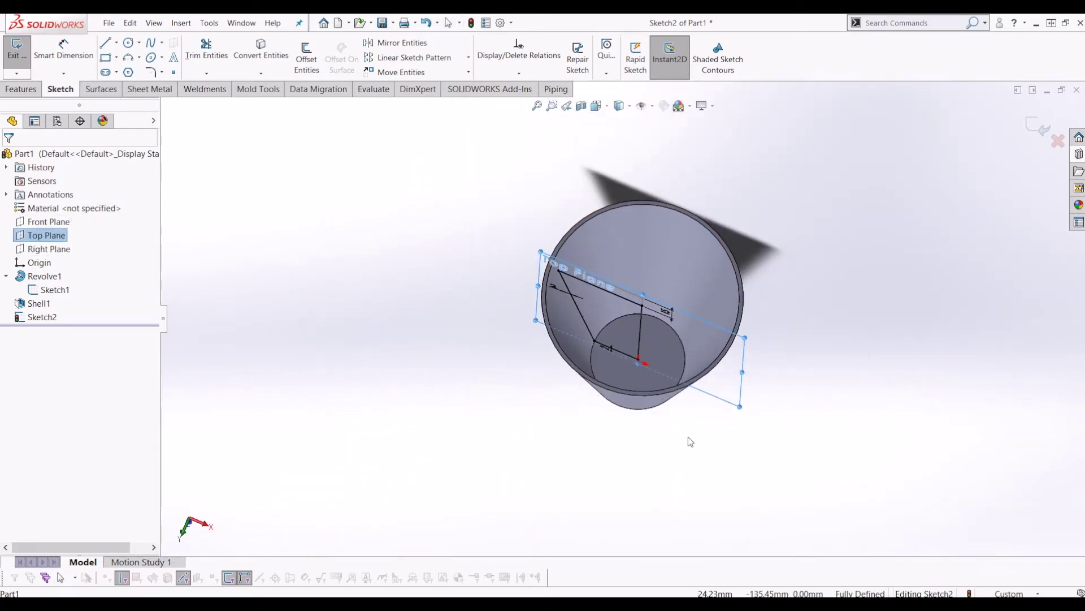
- Hide the first revolve's base sketch and exit the inner profile sketch
{"action": "left_click", "coordinate": [181, 267]}
{"action": "right_click", "coordinate": [37, 293]}
{"action": "left_click", "coordinate": [46, 271]}
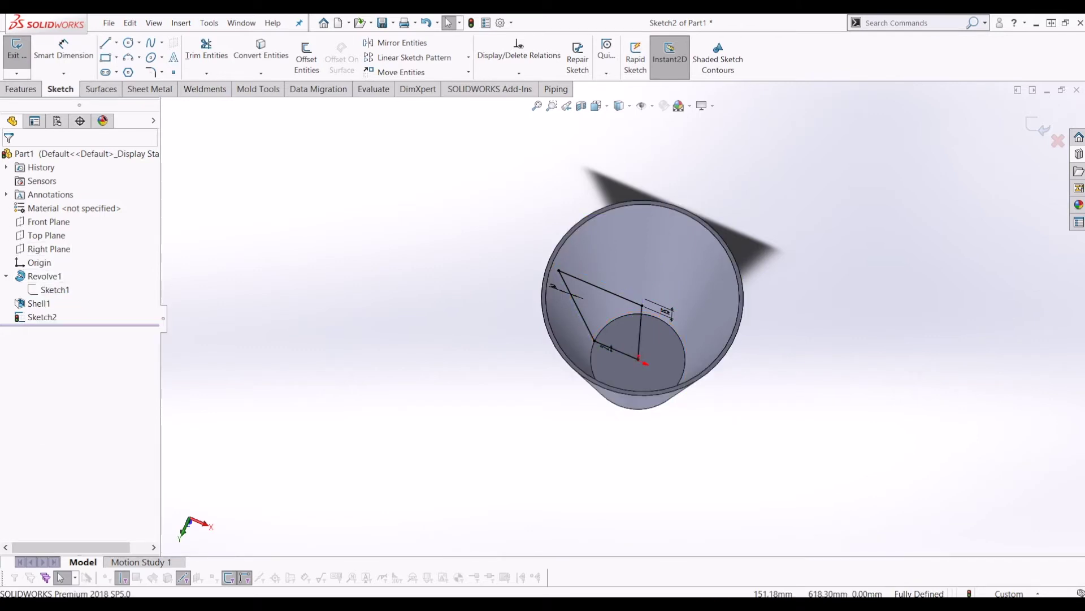
{"action": "left_click", "coordinate": [1039, 128]}
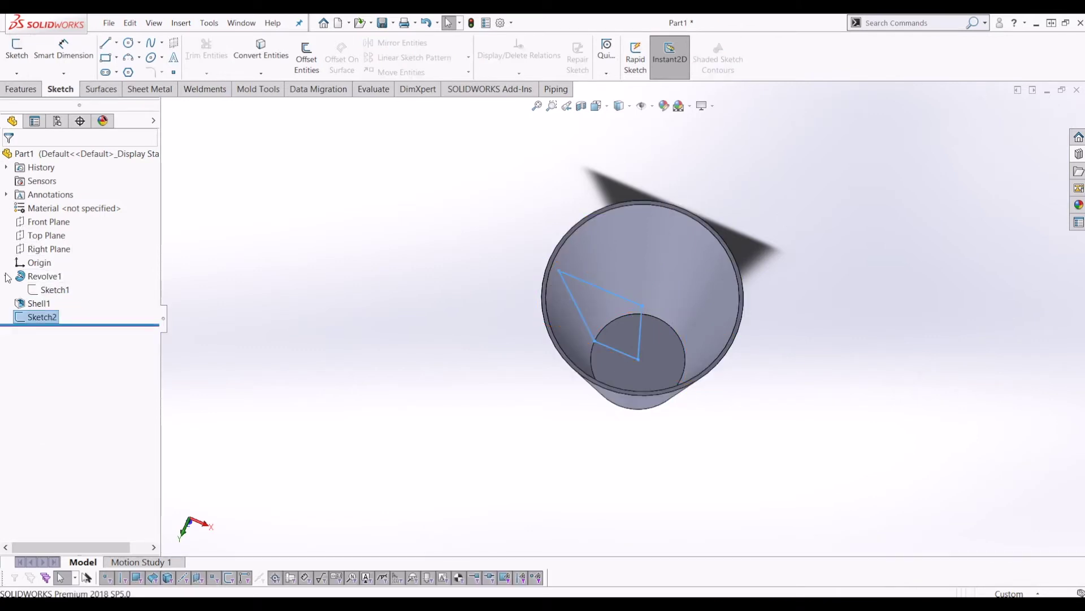
{"action": "left_click", "coordinate": [21, 88]}
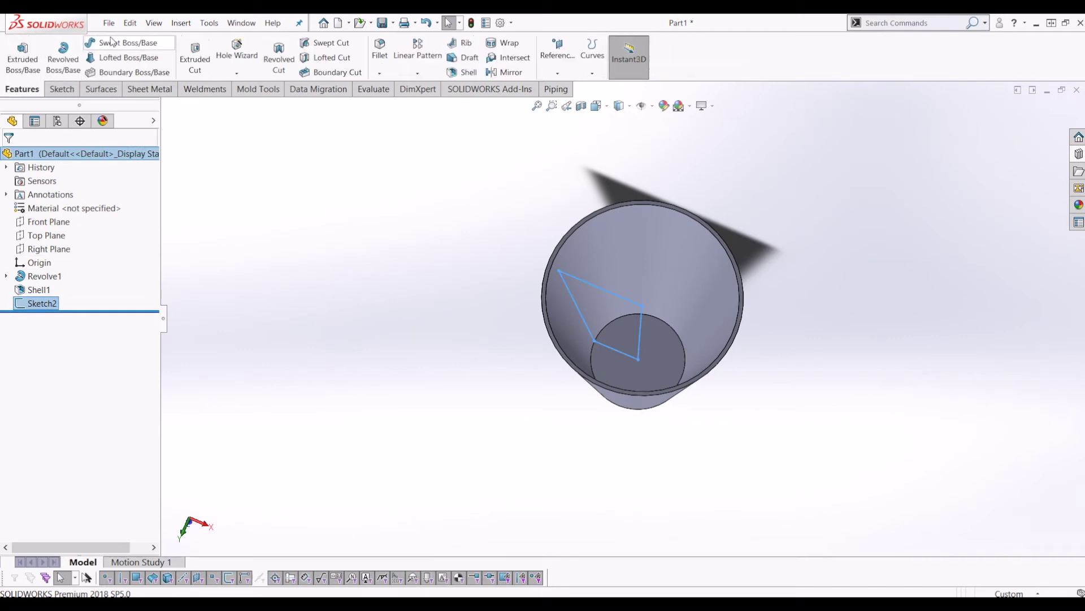
- Revolve the inner profile 360 degrees about its vertical centre line as a separate body, with merging of the result turned off
{"action": "left_click", "coordinate": [63, 56]}
{"action": "middle_click_drag", "start_coordinate": [523, 339], "coordinate": [533, 321]}
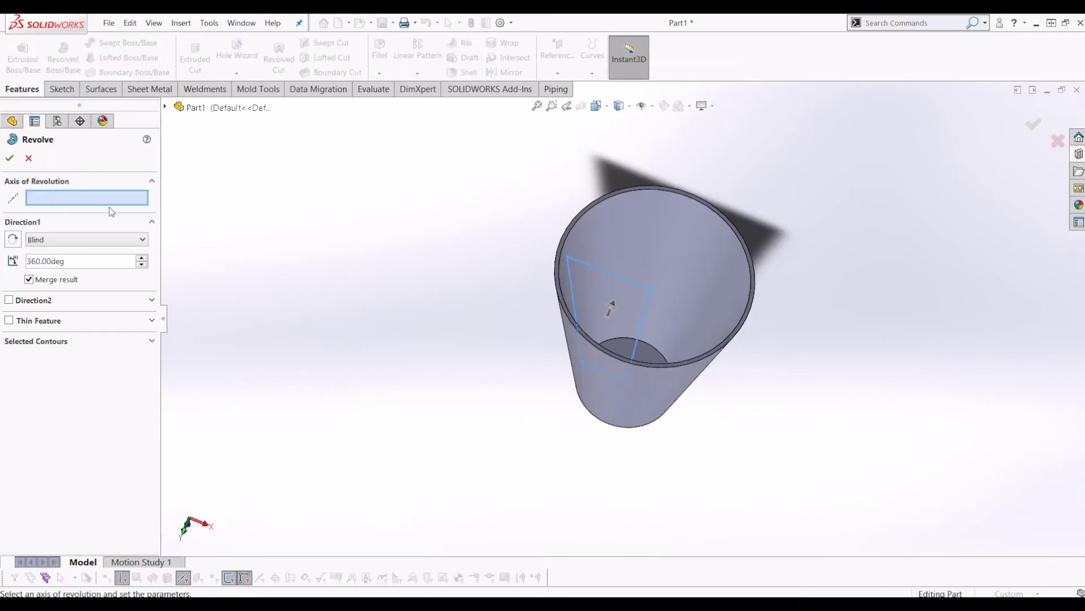
{"action": "left_click", "coordinate": [647, 309]}
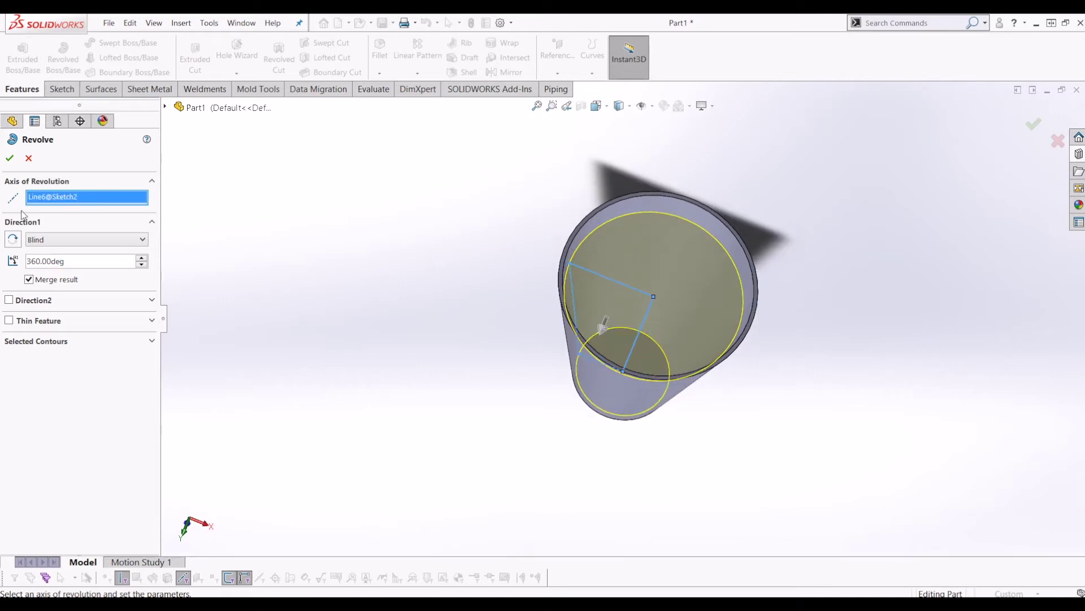
{"action": "middle_click_drag", "start_coordinate": [711, 403], "coordinate": [725, 300]}
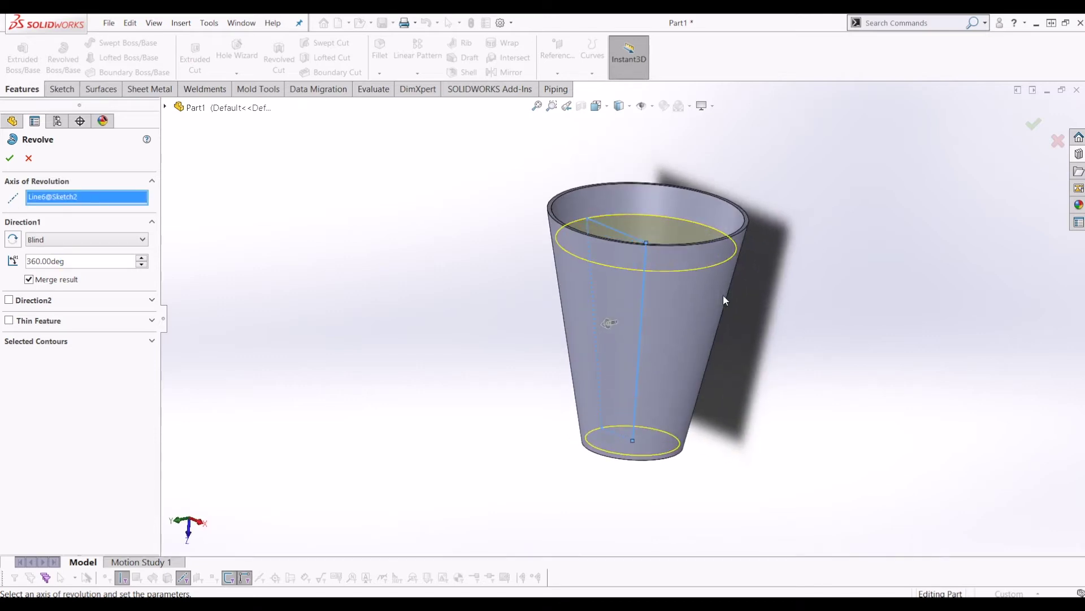
{"action": "left_click", "coordinate": [81, 342]}
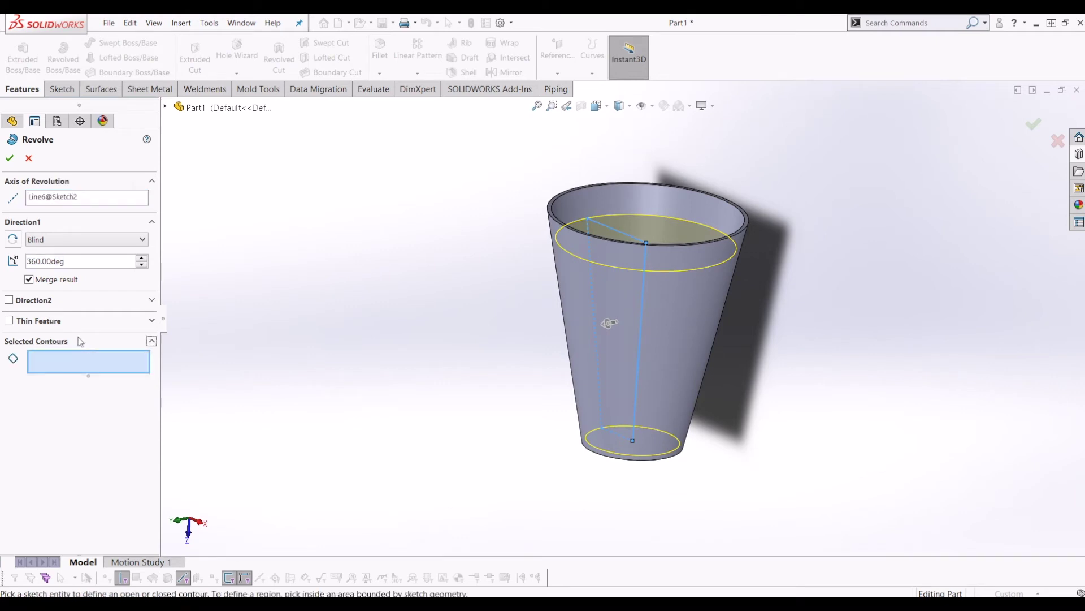
{"action": "left_click", "coordinate": [50, 283]}
{"action": "left_click", "coordinate": [13, 163]}
- Check the part's solid bodies by highlighting the cup body and the inner contents body in turn
{"action": "left_click", "coordinate": [635, 383]}
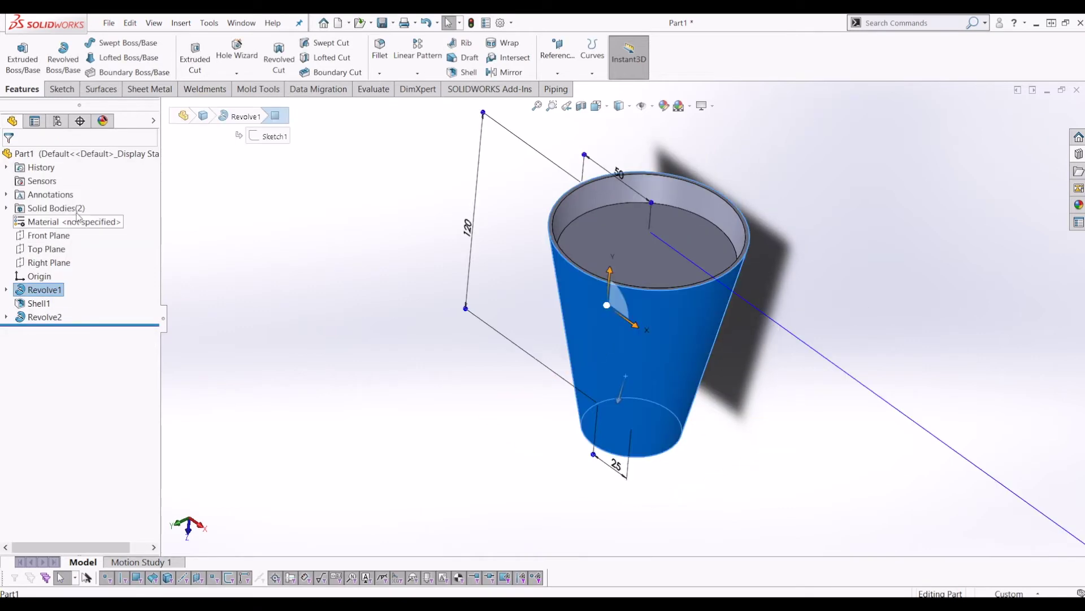
{"action": "left_click", "coordinate": [74, 210]}
{"action": "left_click", "coordinate": [6, 208]}
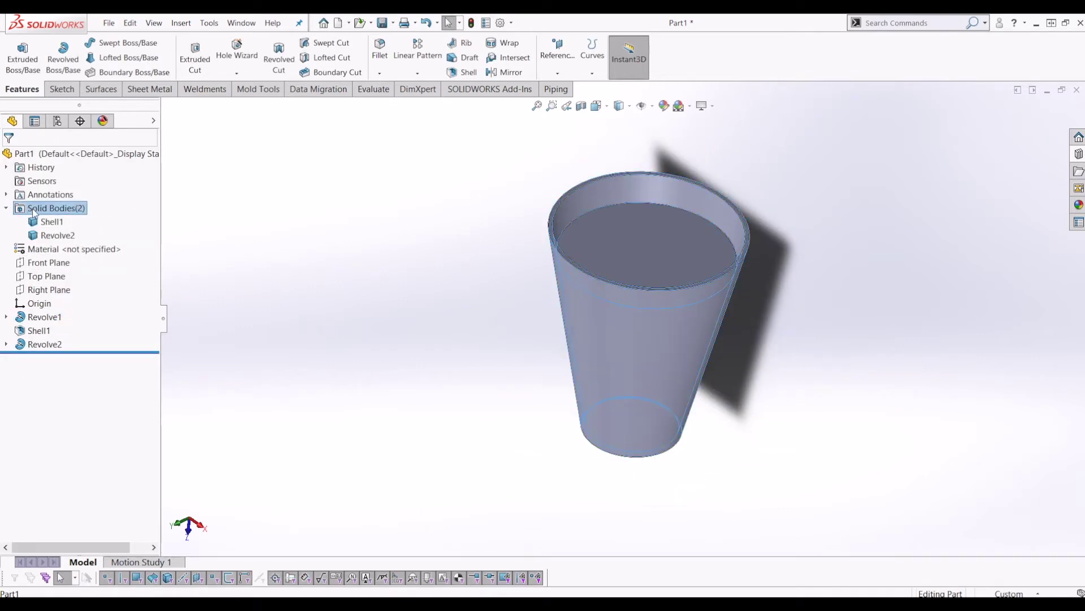
{"action": "left_click", "coordinate": [54, 236]}
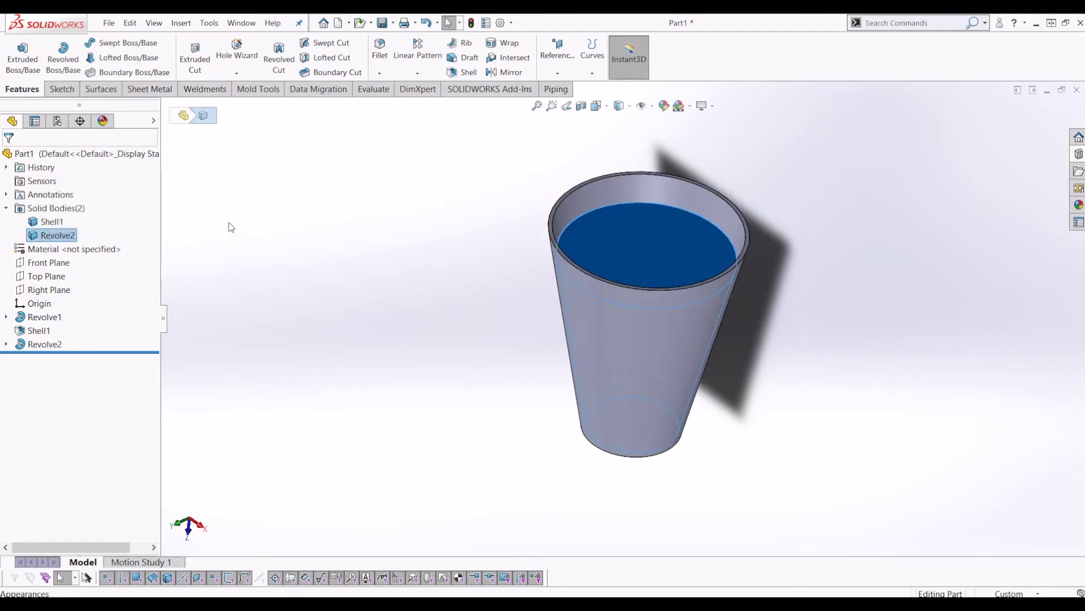
{"action": "left_click", "coordinate": [310, 210]}
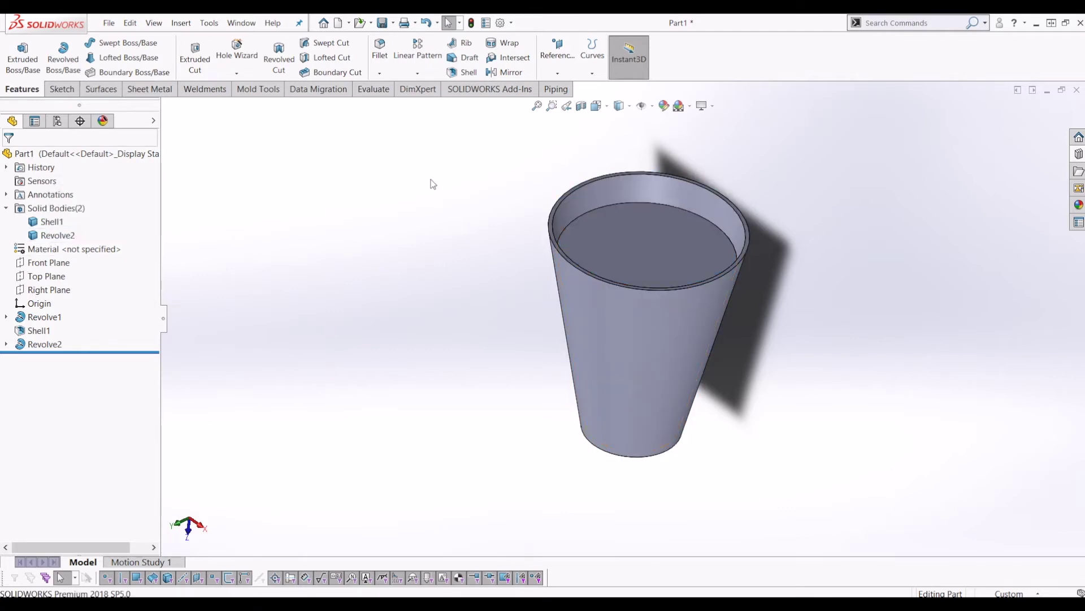
- Fillet the cup's outer rim edge and outer base edge with a 5 mm radius
{"action": "left_click", "coordinate": [378, 52]}
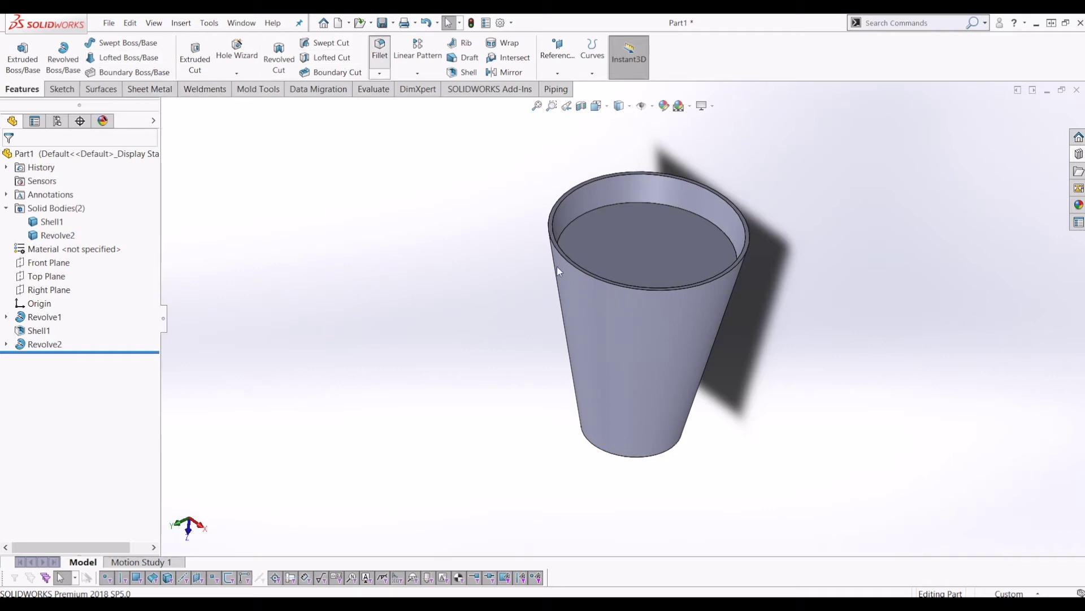
{"action": "left_click", "coordinate": [553, 215]}
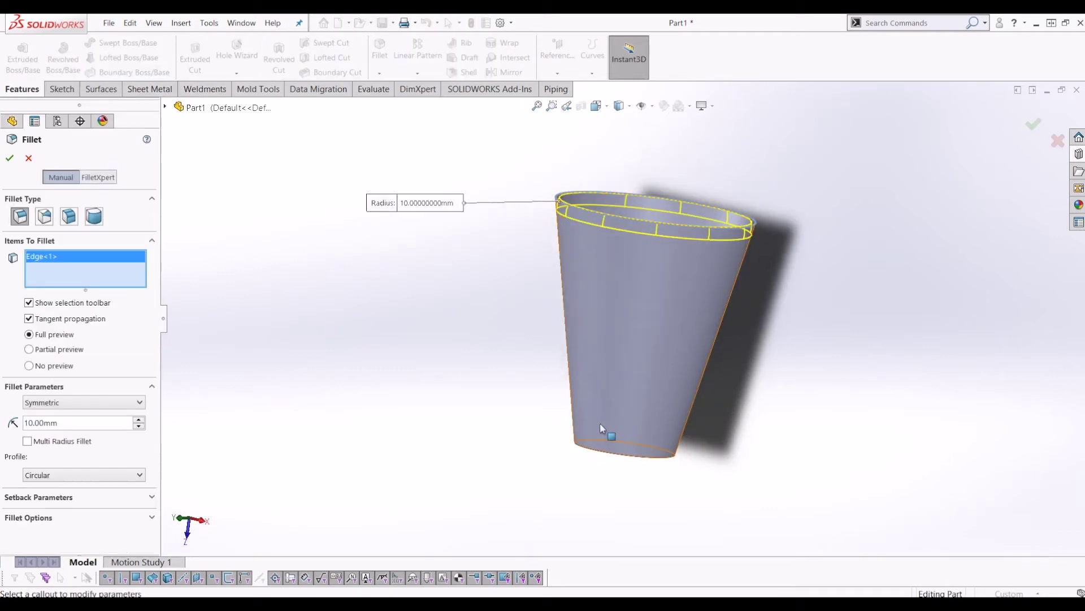
{"action": "scroll", "coordinate": [599, 422], "scroll_direction": "down", "scroll_amount": 5}
{"action": "left_click", "coordinate": [595, 386]}
{"action": "scroll", "coordinate": [594, 385], "scroll_direction": "up", "scroll_amount": 5}
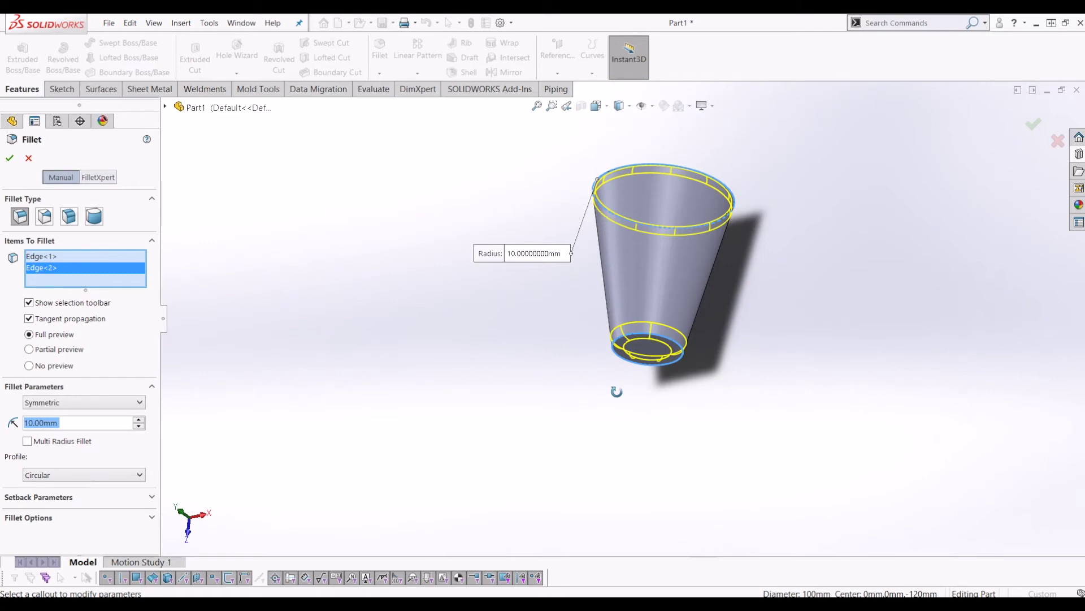
{"action": "type", "text": "5"}
{"action": "key", "text": "Return"}
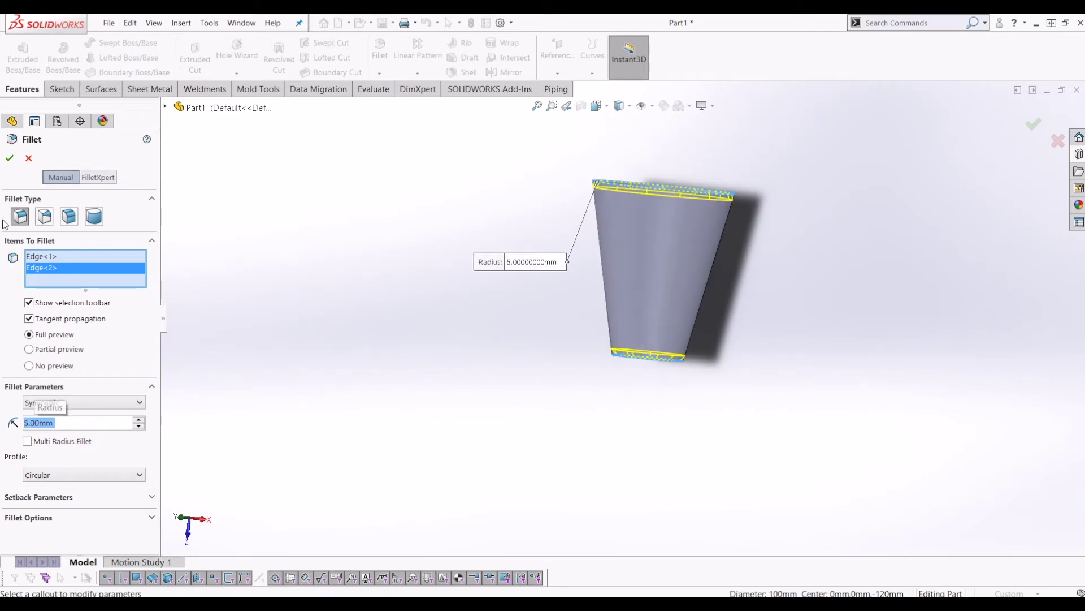
{"action": "left_click", "coordinate": [14, 161]}
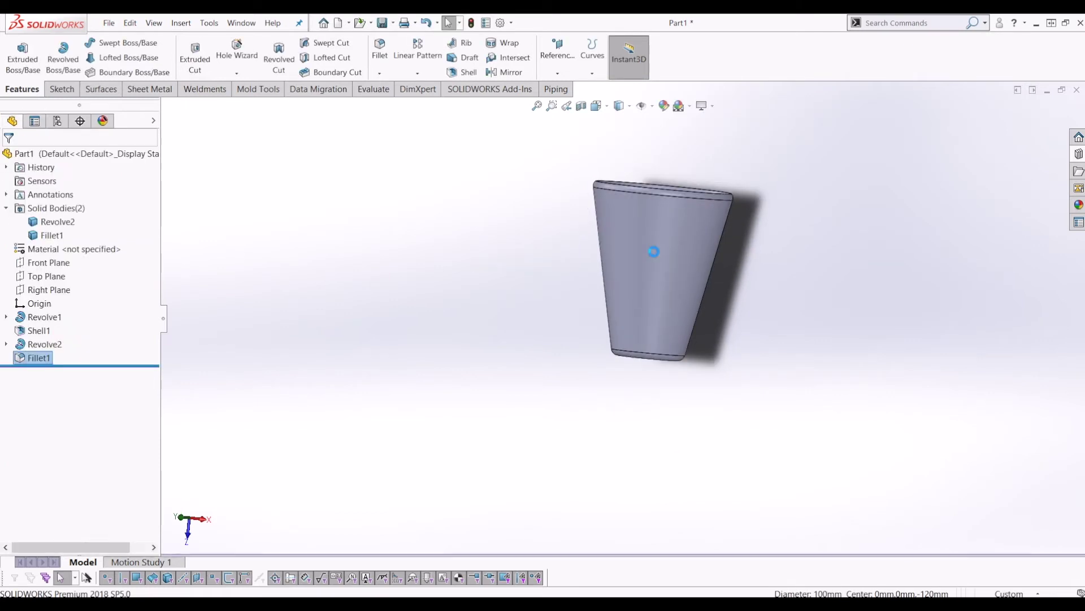
- Examine the filleted rim and base of the cup from several angles and collapse the solid bodies list
{"action": "middle_click_drag", "start_coordinate": [820, 232], "coordinate": [800, 315]}
{"action": "scroll", "coordinate": [672, 213], "scroll_direction": "down", "scroll_amount": 4}
{"action": "middle_click", "coordinate": [672, 214]}
{"action": "middle_click_drag", "start_coordinate": [672, 213], "coordinate": [762, 303]}
{"action": "scroll", "coordinate": [761, 298], "scroll_direction": "up", "scroll_amount": 1}
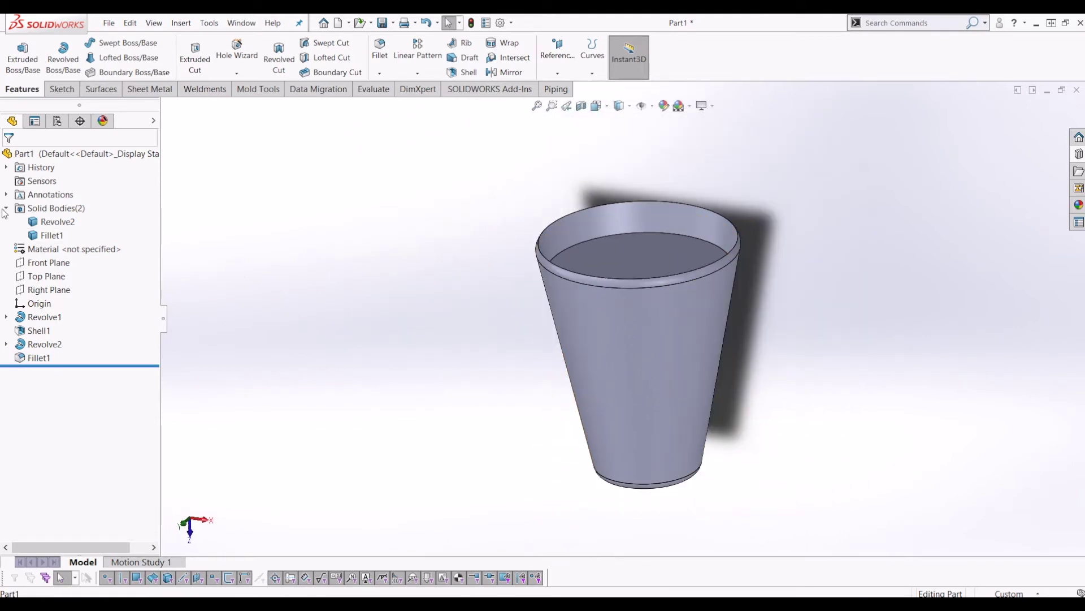
{"action": "left_click", "coordinate": [6, 208]}
{"action": "left_click", "coordinate": [26, 153]}
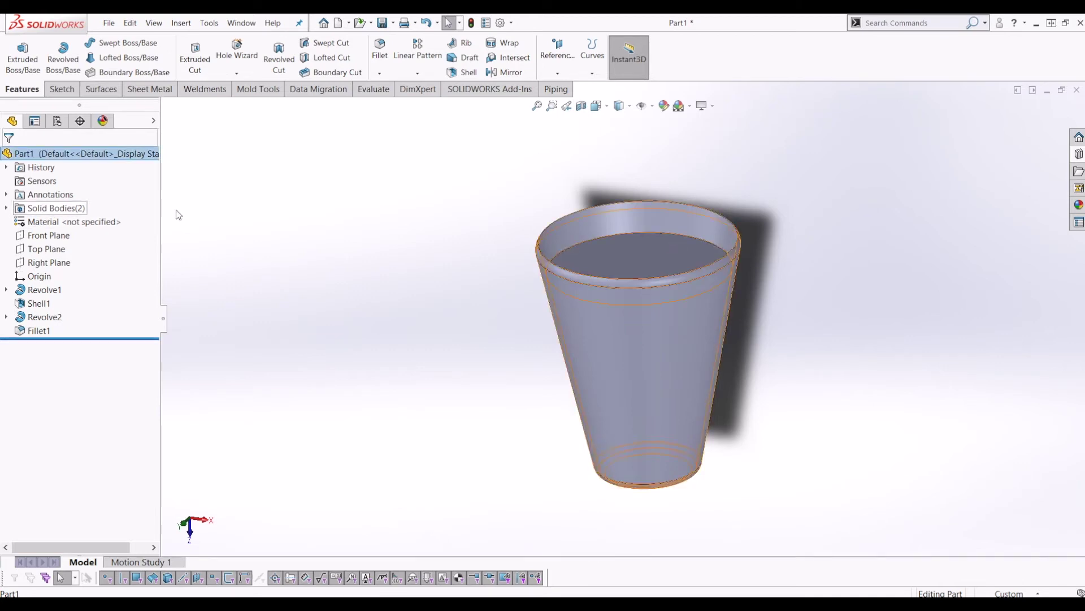
- Apply the clear thick glass appearance from the Glass category to the cup body only
{"action": "left_click", "coordinate": [1078, 206]}
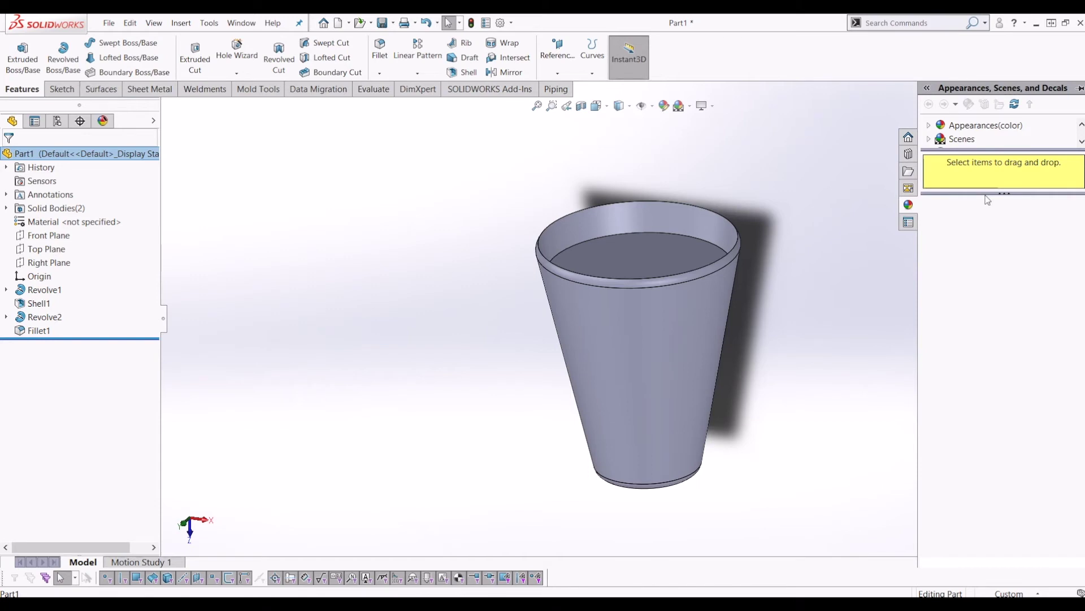
{"action": "left_click_drag", "start_coordinate": [986, 194], "coordinate": [985, 256]}
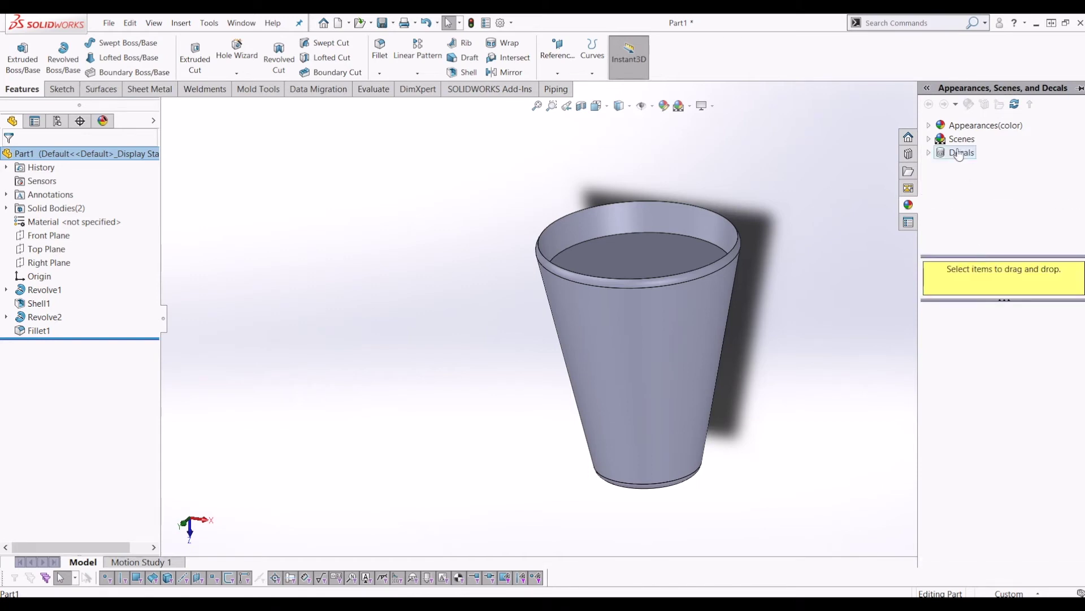
{"action": "left_click", "coordinate": [929, 125]}
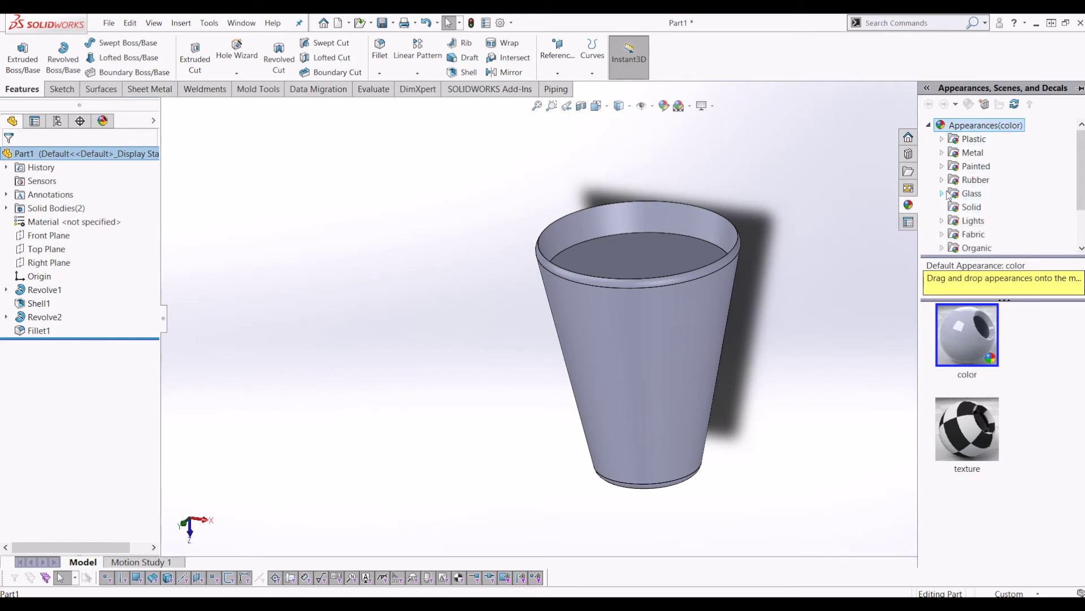
{"action": "double_click", "coordinate": [972, 195]}
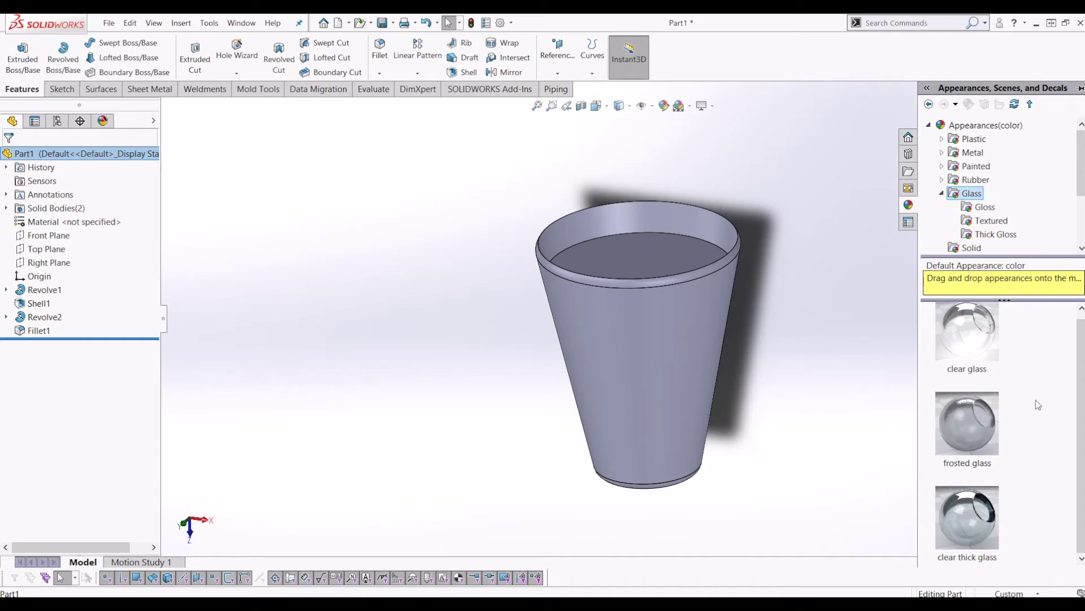
{"action": "left_click_drag", "start_coordinate": [984, 532], "coordinate": [673, 346]}
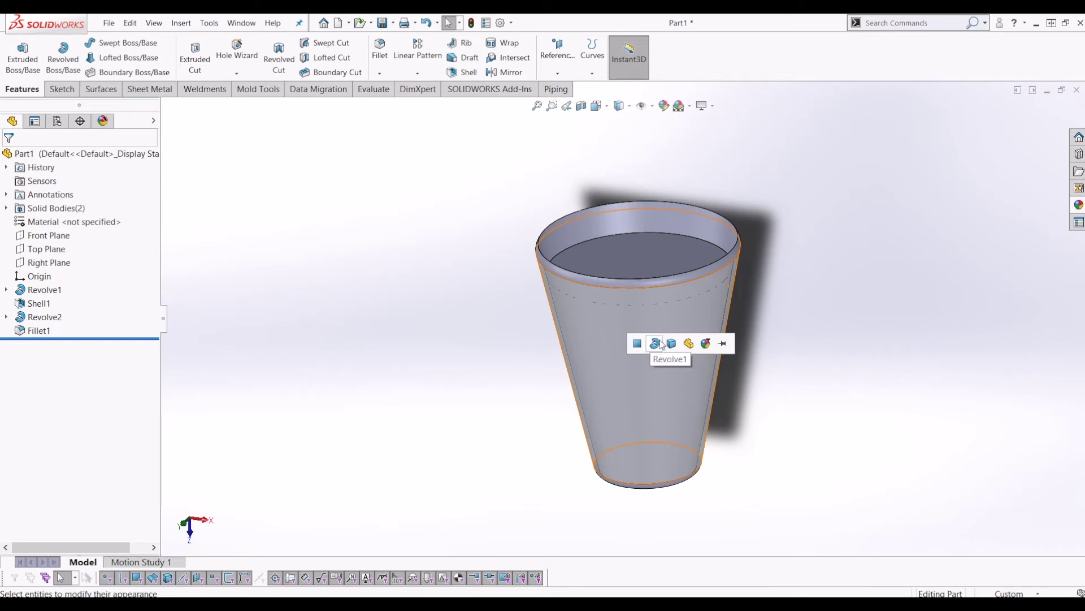
{"action": "left_click", "coordinate": [689, 343]}
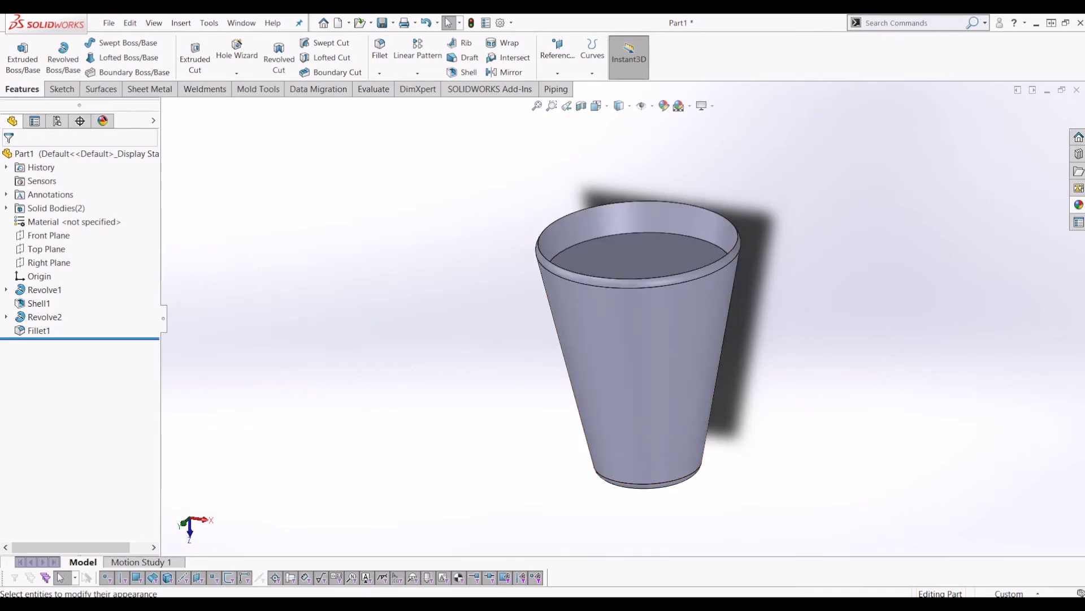
{"action": "left_click", "coordinate": [1078, 205]}
{"action": "left_click_drag", "start_coordinate": [968, 492], "coordinate": [665, 372]}
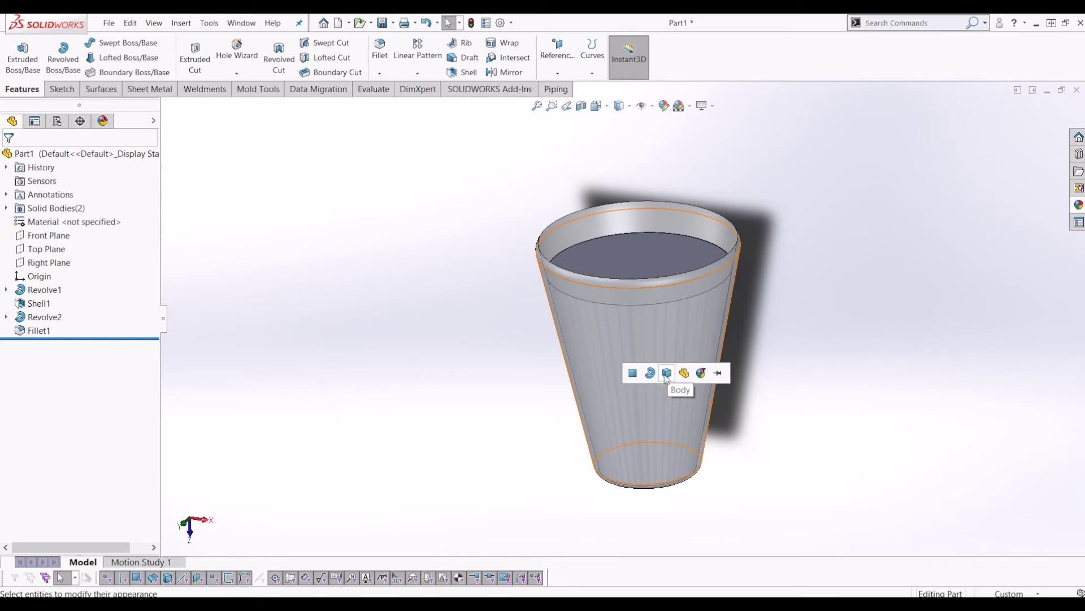
{"action": "left_click", "coordinate": [667, 374]}
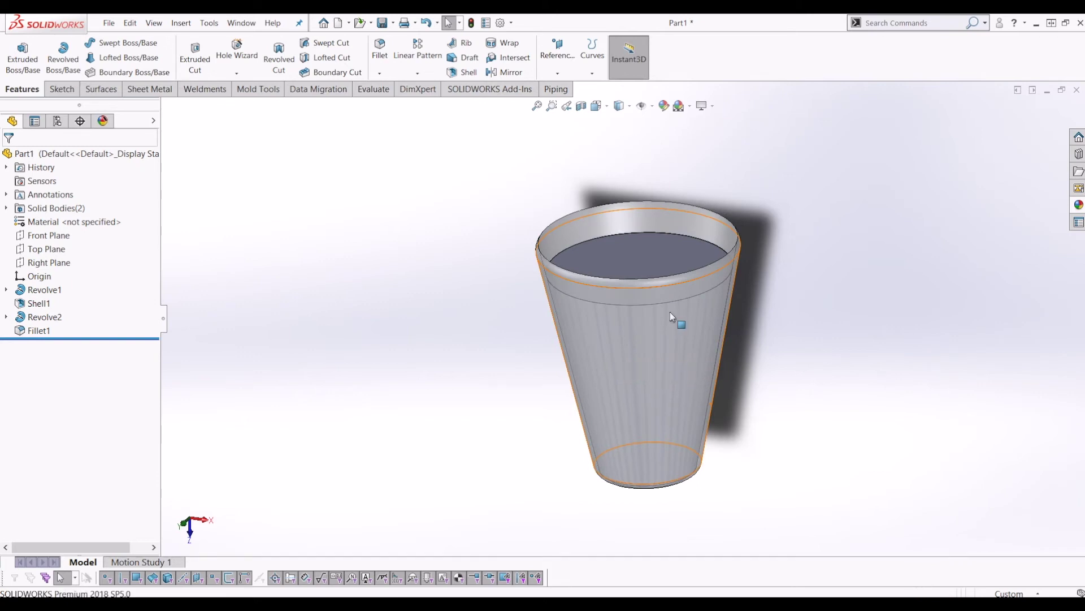
- Examine the glass cup and the contents inside it from several angles
{"action": "middle_click_drag", "start_coordinate": [938, 281], "coordinate": [693, 321]}
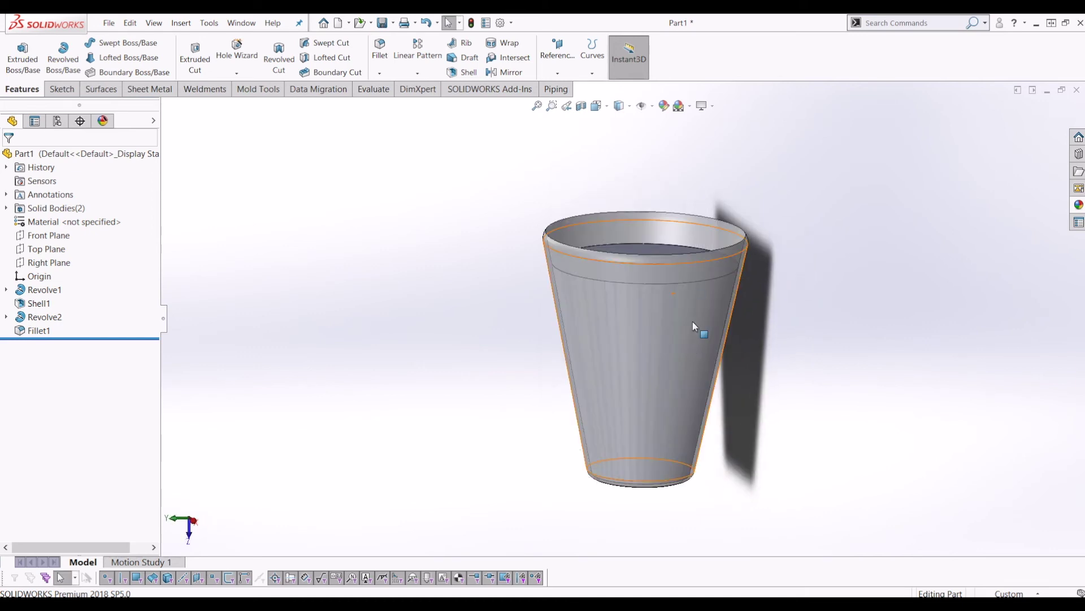
{"action": "scroll", "coordinate": [724, 255], "scroll_direction": "down", "scroll_amount": 4}
{"action": "scroll", "coordinate": [746, 256], "scroll_direction": "up", "scroll_amount": 4}
{"action": "middle_click_drag", "start_coordinate": [746, 256], "coordinate": [689, 374]}
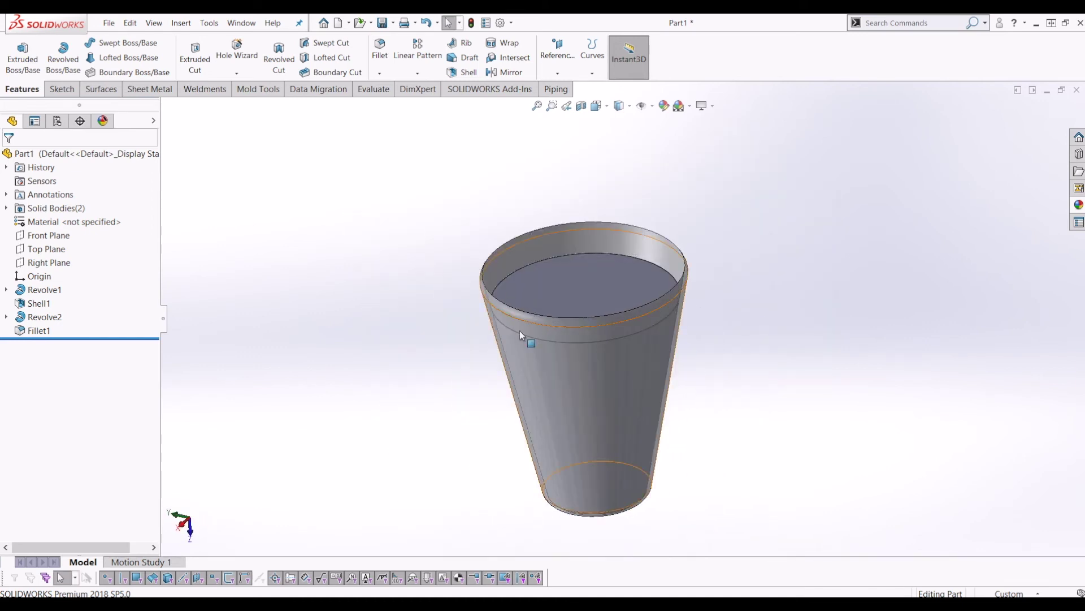
{"action": "scroll", "coordinate": [520, 330], "scroll_direction": "up", "scroll_amount": 1}
{"action": "left_click", "coordinate": [598, 276]}
{"action": "left_click", "coordinate": [782, 262]}
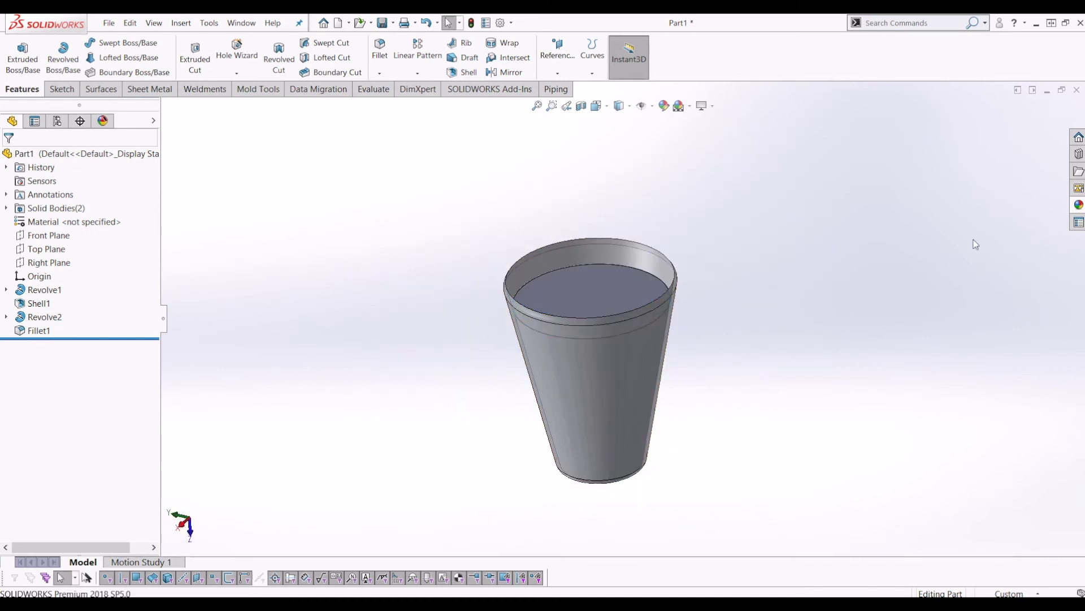
- Find the Water appearances in the Organic category of the appearance library
{"action": "left_click", "coordinate": [1078, 168]}
{"action": "left_click", "coordinate": [908, 205]}
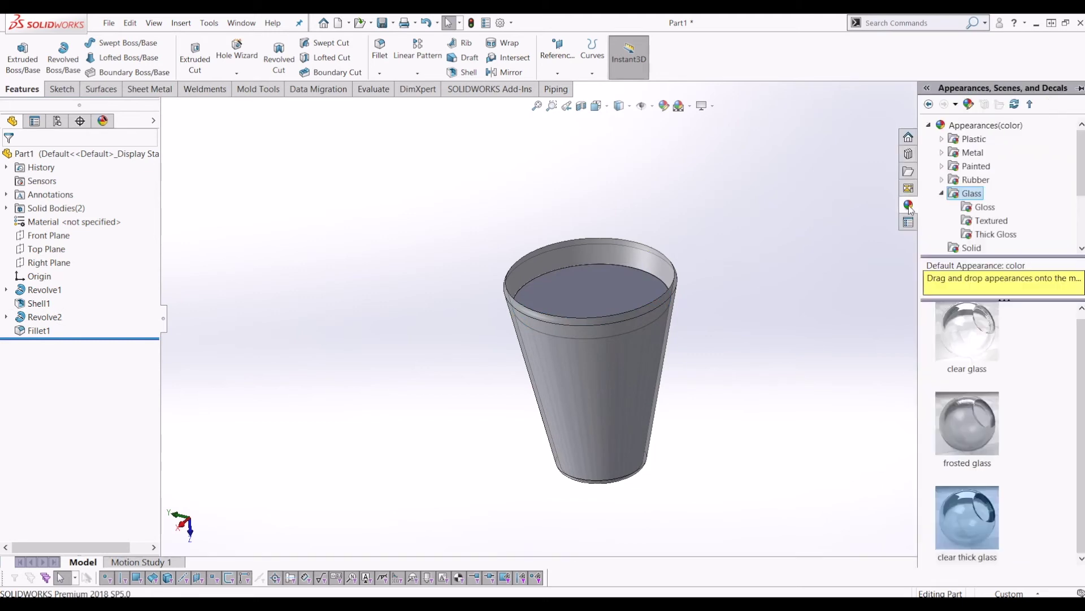
{"action": "left_click", "coordinate": [941, 194]}
{"action": "left_click_drag", "start_coordinate": [1081, 189], "coordinate": [1081, 227]}
{"action": "left_click", "coordinate": [974, 195]}
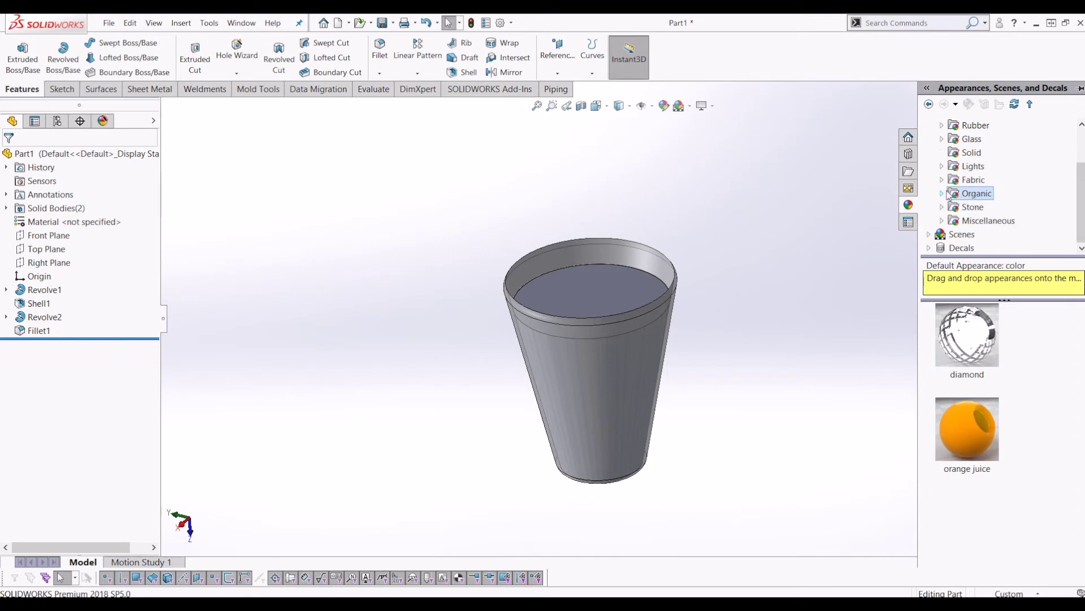
{"action": "left_click", "coordinate": [947, 194]}
{"action": "left_click", "coordinate": [980, 194]}
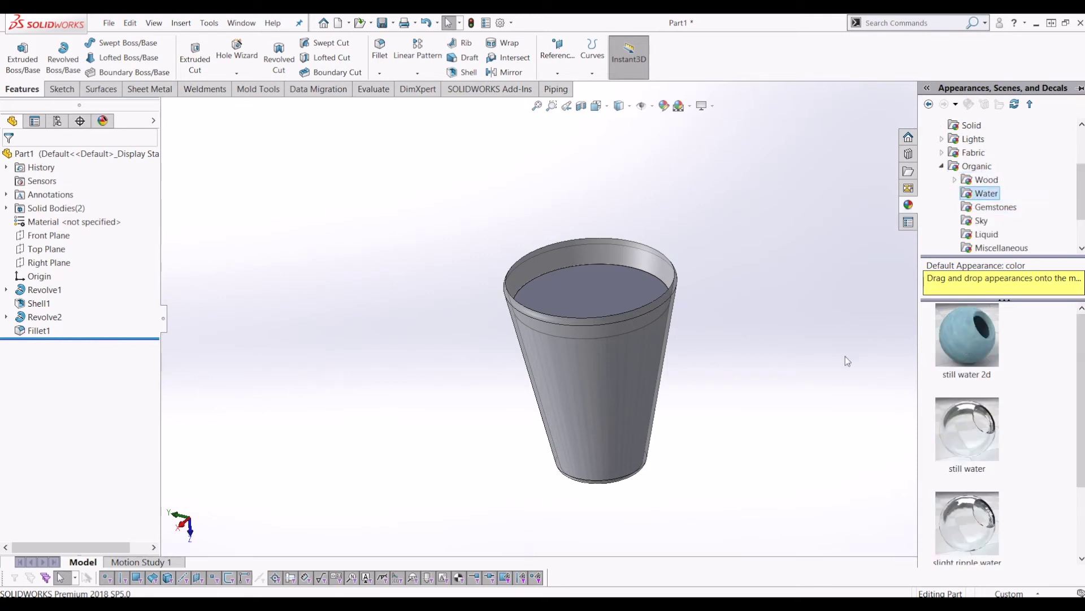
- Compare the water appearances and apply still water 2d to the inner contents body
{"action": "scroll", "coordinate": [978, 438], "scroll_direction": "down", "scroll_amount": 1}
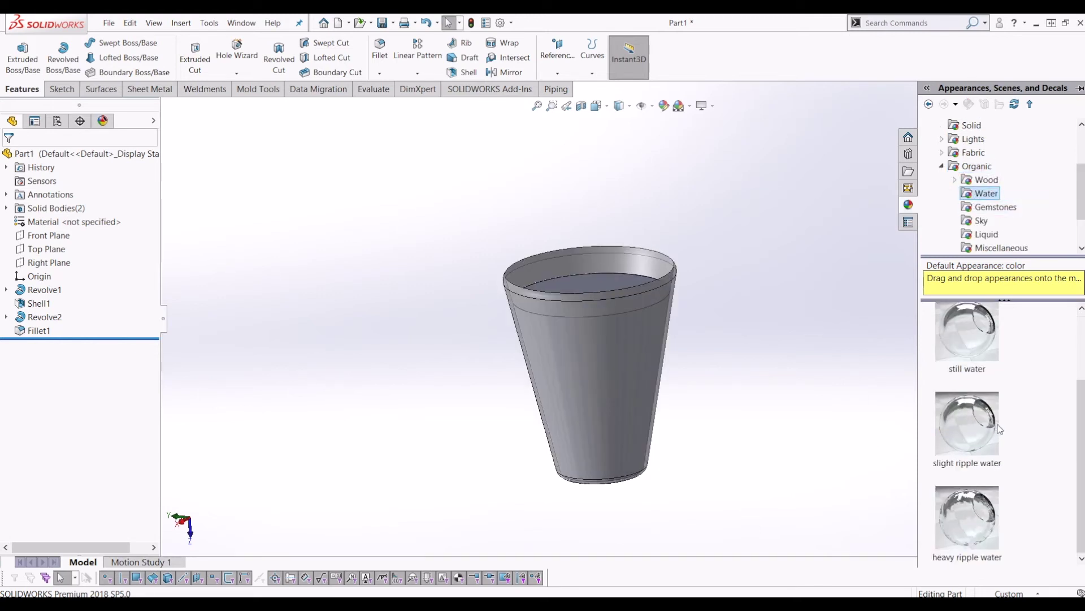
{"action": "scroll", "coordinate": [996, 423], "scroll_direction": "up", "scroll_amount": 1}
{"action": "scroll", "coordinate": [983, 400], "scroll_direction": "down", "scroll_amount": 1}
{"action": "scroll", "coordinate": [991, 381], "scroll_direction": "up", "scroll_amount": 1}
{"action": "left_click_drag", "start_coordinate": [971, 345], "coordinate": [588, 287]}
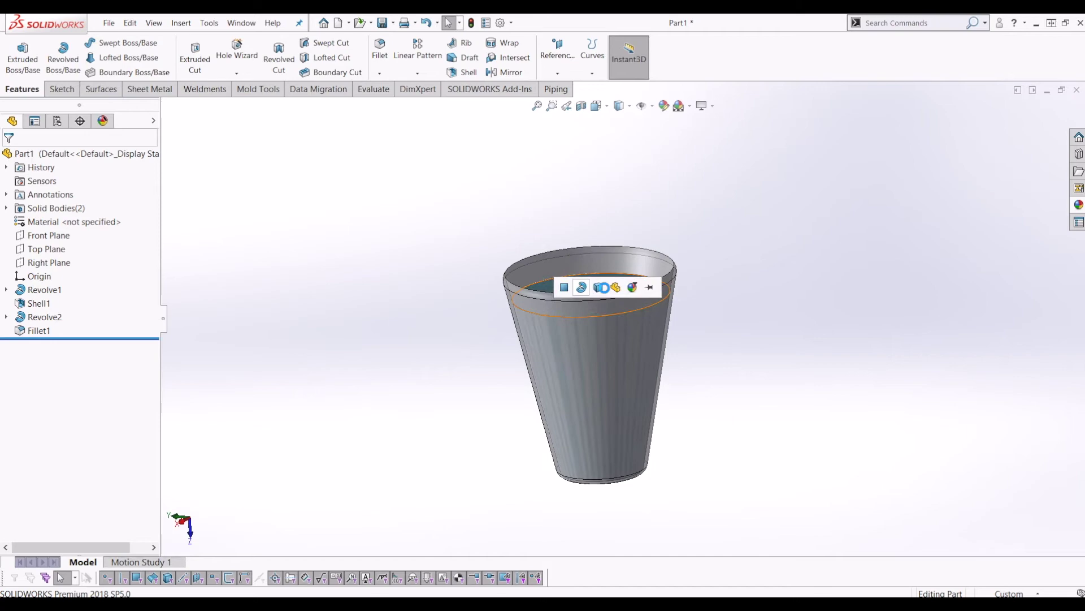
{"action": "left_click", "coordinate": [600, 287]}
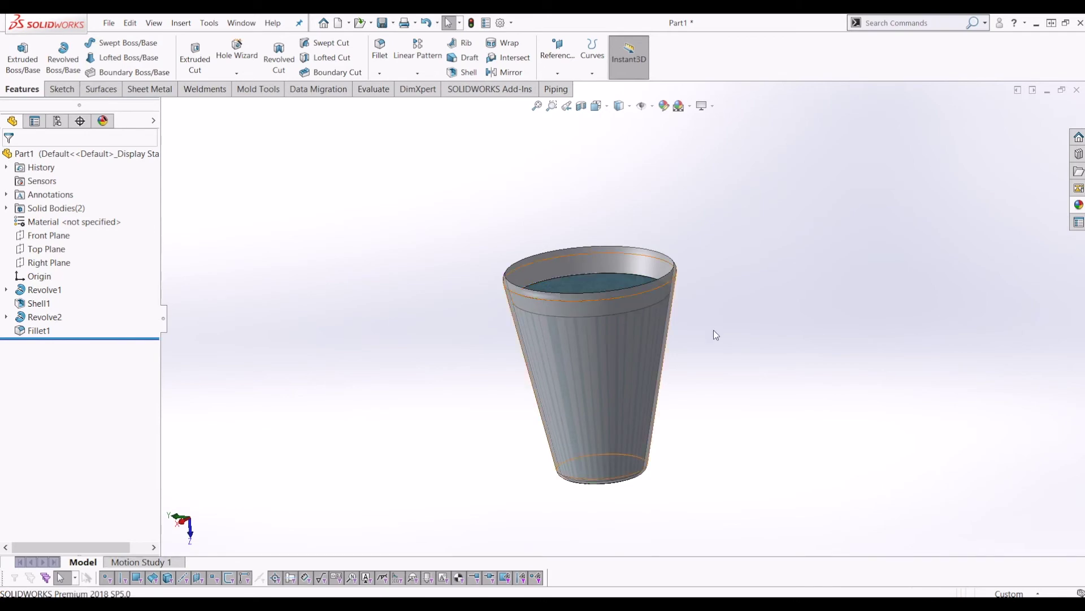
- Look through the Organic appearances in the library, including the Water category, after viewing the cup from several angles
{"action": "mouse_move", "coordinate": [705, 406]}
{"action": "middle_mouse_down"}
{"action": "mouse_move", "coordinate": [695, 490]}
{"action": "mouse_move", "coordinate": [673, 375]}
{"action": "mouse_move", "coordinate": [727, 283]}
{"action": "mouse_move", "coordinate": [822, 279]}
{"action": "mouse_move", "coordinate": [887, 341]}
{"action": "mouse_move", "coordinate": [894, 388]}
{"action": "middle_mouse_up"}
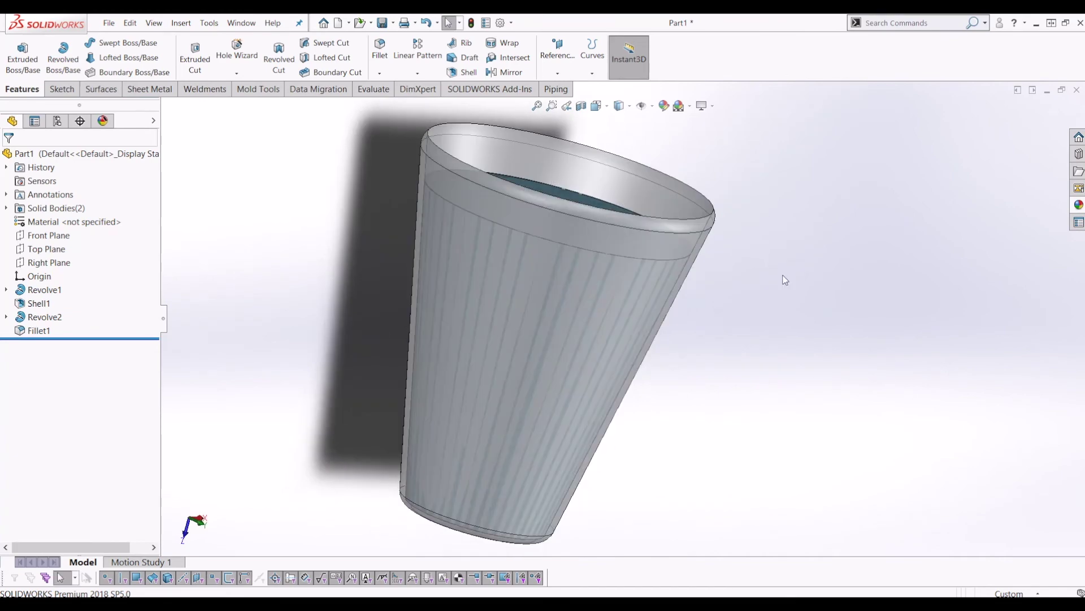
{"action": "middle_click_drag", "start_coordinate": [702, 283], "coordinate": [698, 369]}
{"action": "scroll", "coordinate": [494, 237], "scroll_direction": "down", "scroll_amount": 1}
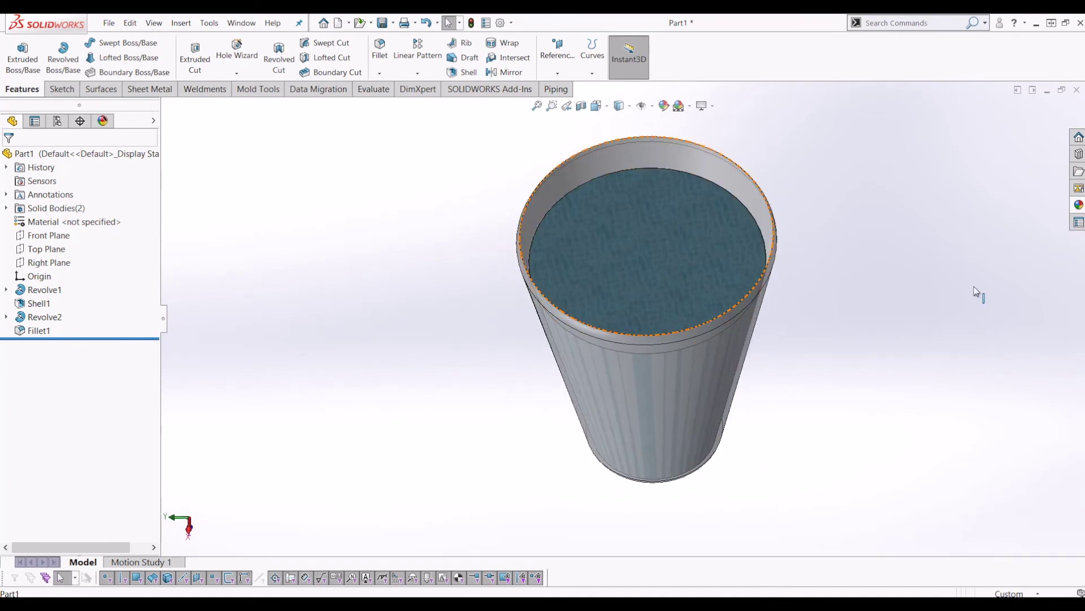
{"action": "left_click", "coordinate": [1078, 205]}
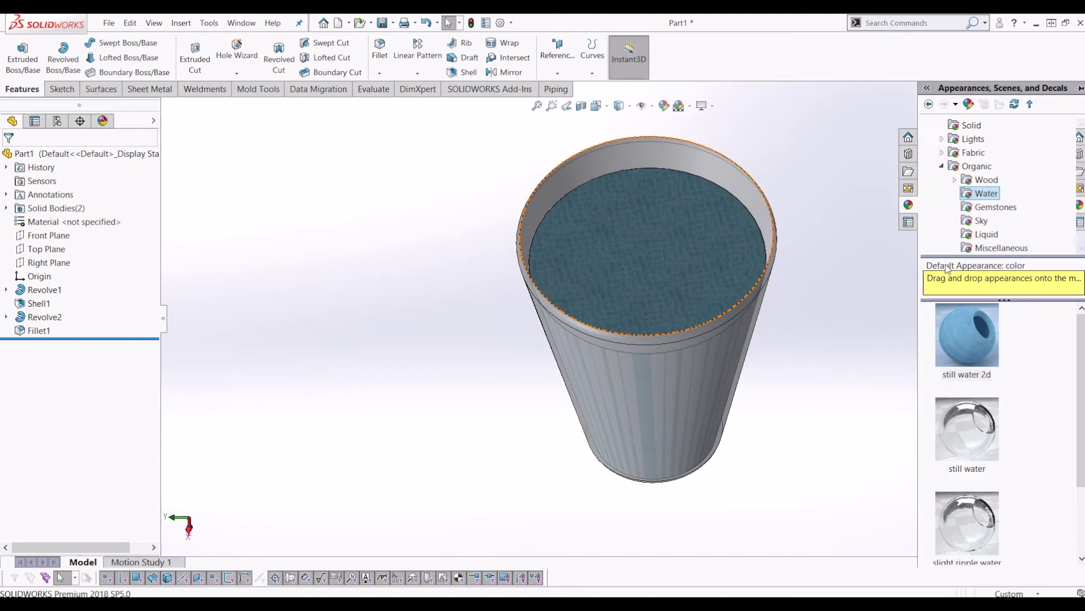
{"action": "left_click", "coordinate": [981, 168]}
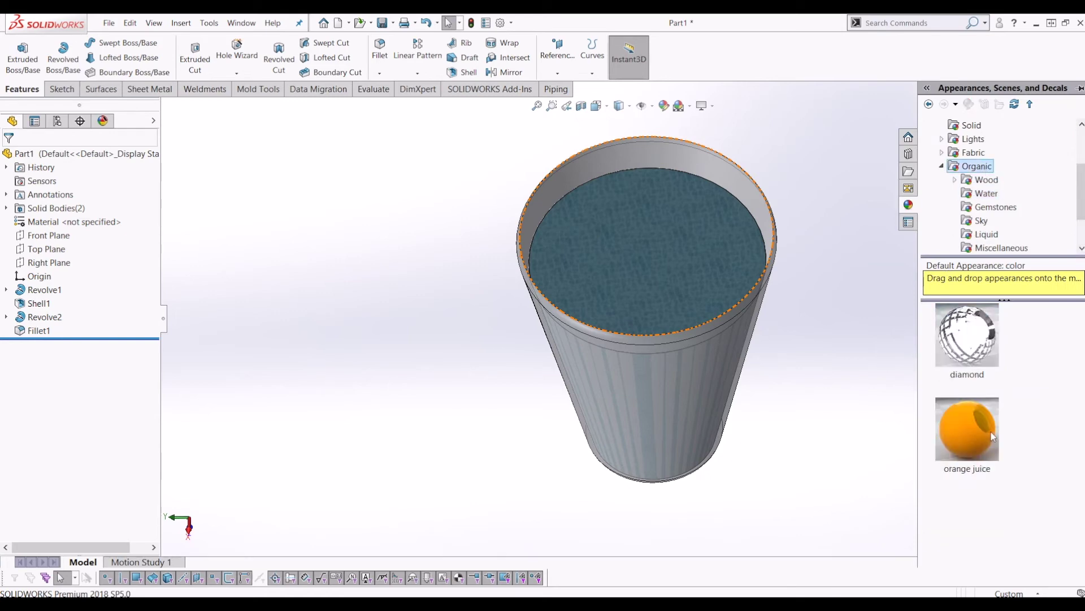
{"action": "left_click", "coordinate": [987, 192]}
- Examine the glass cup and the water body inside it from the rim, side and base
{"action": "middle_click_drag", "start_coordinate": [827, 465], "coordinate": [771, 373]}
{"action": "left_click", "coordinate": [771, 372]}
{"action": "scroll", "coordinate": [786, 409], "scroll_direction": "up", "scroll_amount": 6}
{"action": "middle_click_drag", "start_coordinate": [738, 308], "coordinate": [742, 327]}
{"action": "scroll", "coordinate": [741, 327], "scroll_direction": "down", "scroll_amount": 6}
{"action": "middle_click_drag", "start_coordinate": [562, 201], "coordinate": [752, 308]}
{"action": "key", "text": "f"}
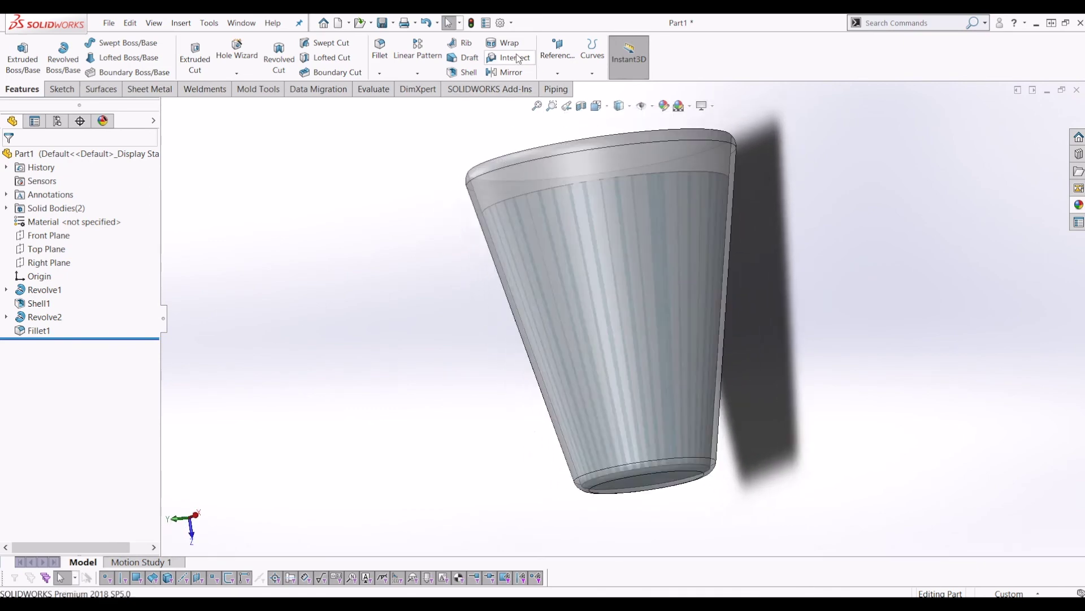
- Activate the ScanTo3D add-in
{"action": "left_click", "coordinate": [511, 25]}
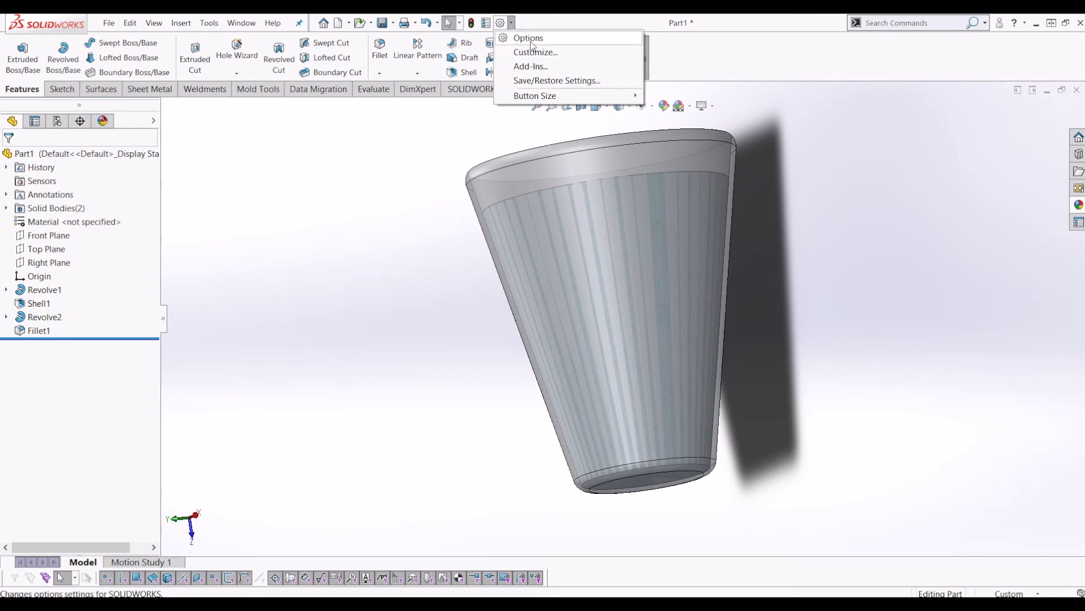
{"action": "left_click", "coordinate": [532, 67]}
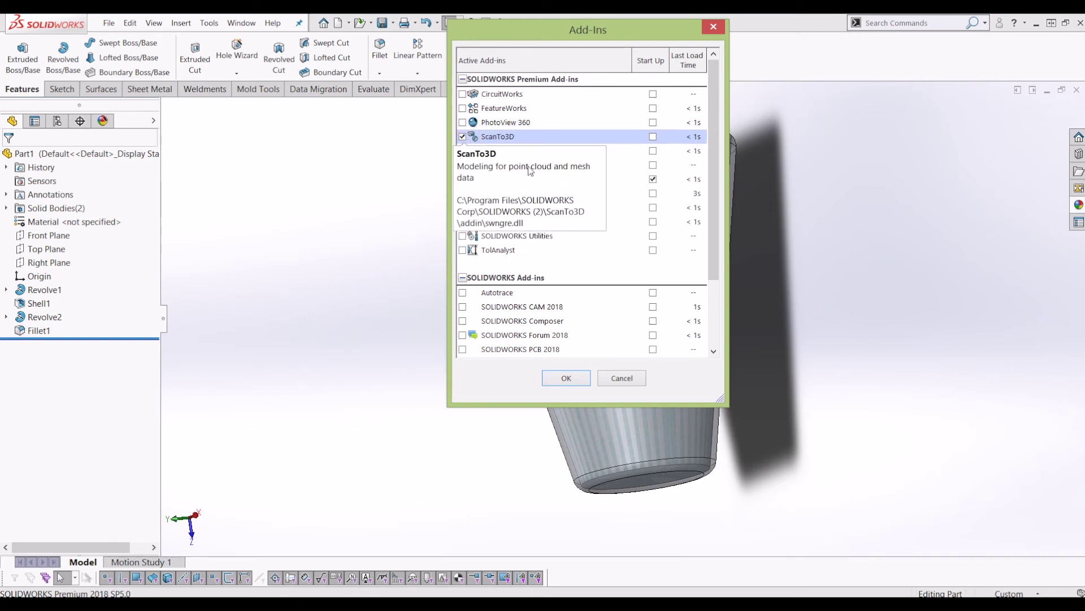
{"action": "left_click", "coordinate": [551, 374]}
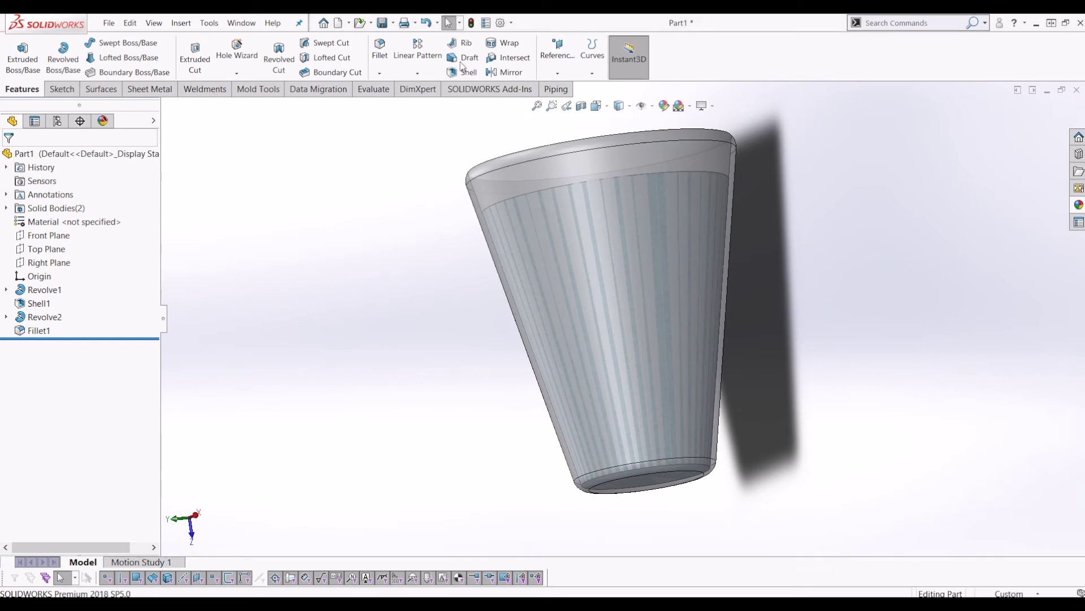
- Add the Render Tools set to the CommandManager and display its commands
{"action": "middle_click_drag", "start_coordinate": [606, 254], "coordinate": [731, 286]}
{"action": "scroll", "coordinate": [463, 165], "scroll_direction": "up", "scroll_amount": 2}
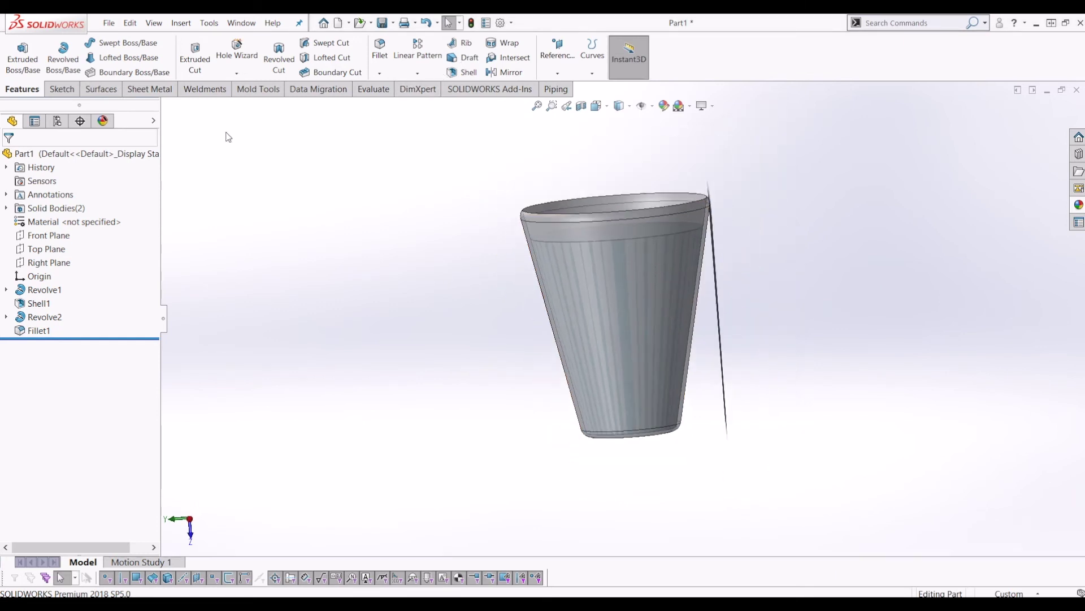
{"action": "right_click", "coordinate": [351, 92]}
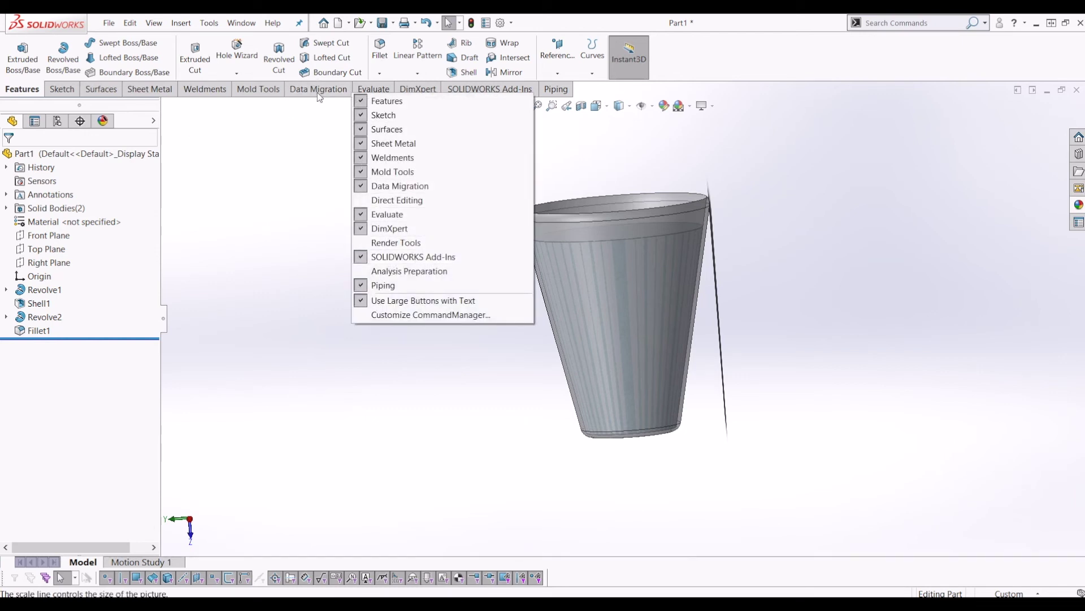
{"action": "left_click", "coordinate": [372, 242]}
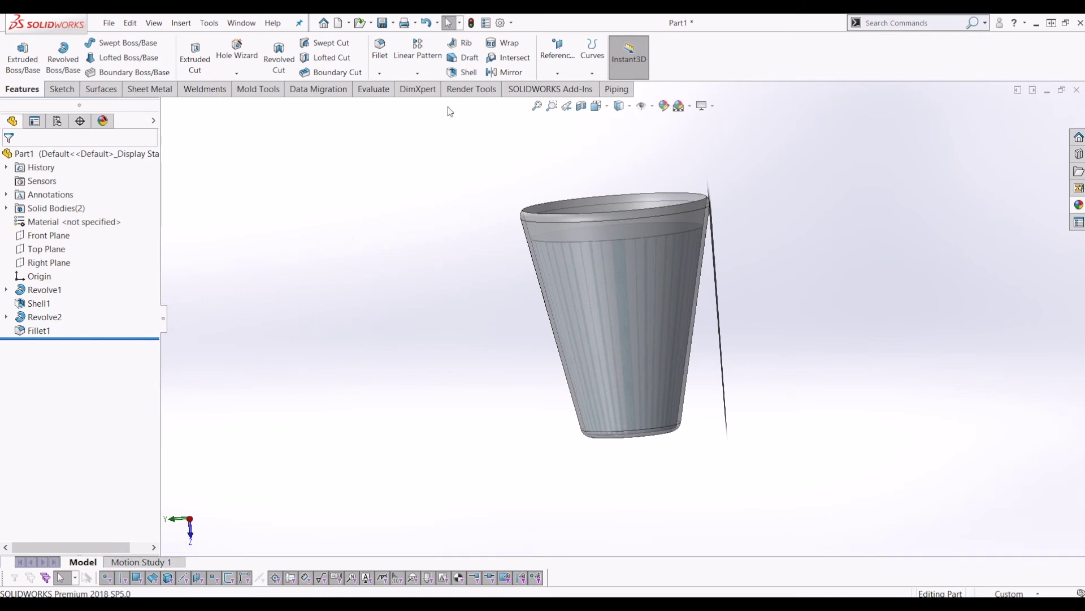
{"action": "left_click", "coordinate": [470, 89]}
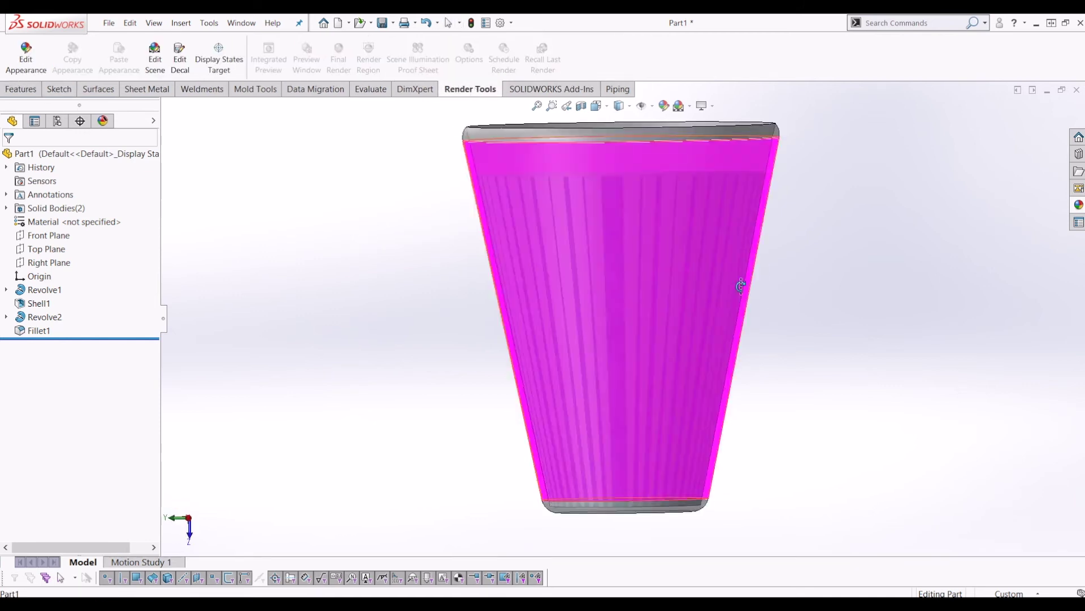
- Toggle RealView Graphics for the display of the cup
{"action": "left_click", "coordinate": [714, 108]}
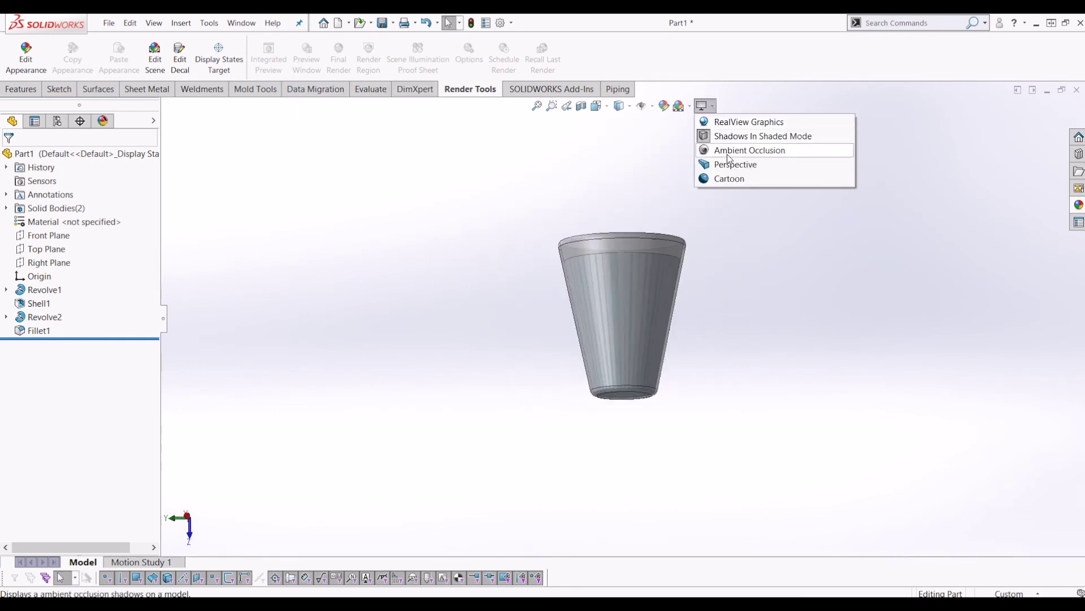
{"action": "left_click", "coordinate": [727, 123]}
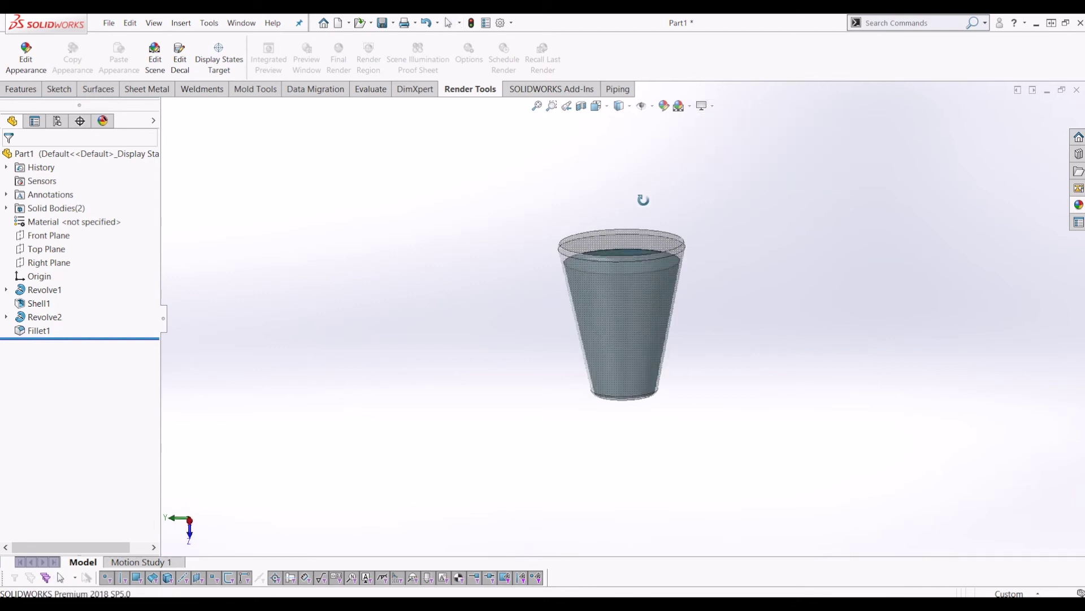
{"action": "left_click", "coordinate": [511, 23]}
{"action": "left_click", "coordinate": [523, 37]}
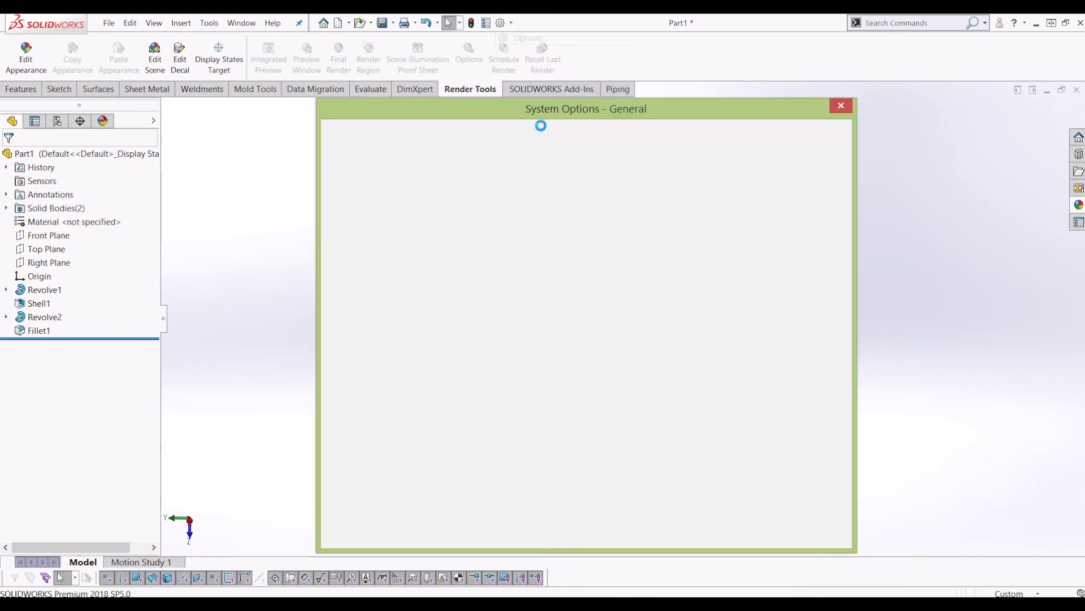
{"action": "left_click", "coordinate": [834, 109]}
- Activate the PhotoView 360 add-in for the current session to enable the rendering commands
{"action": "left_click", "coordinate": [511, 23]}
{"action": "left_click", "coordinate": [526, 66]}
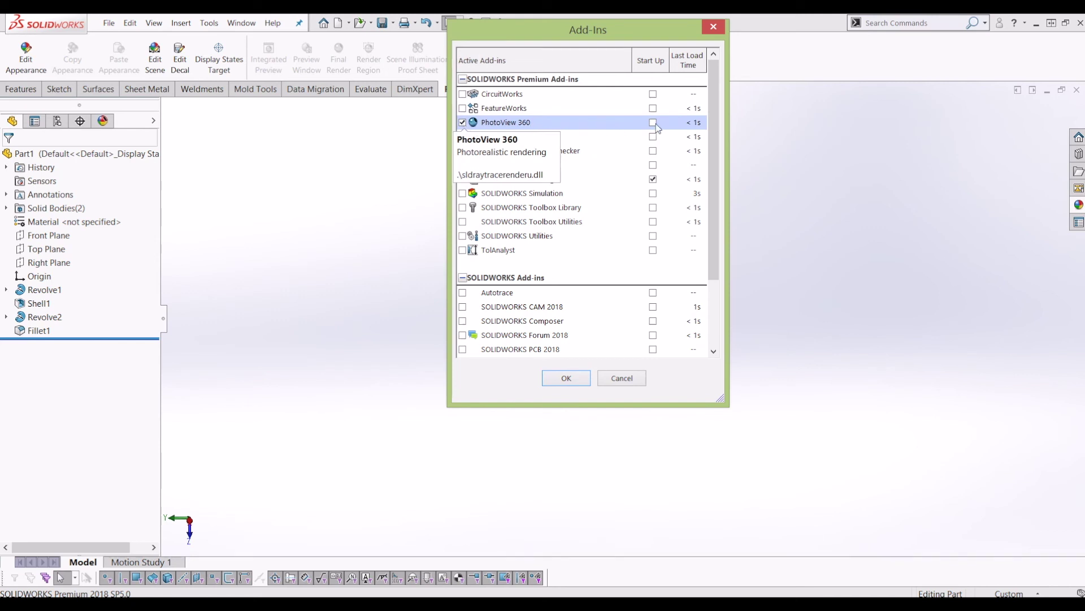
{"action": "left_click", "coordinate": [565, 378]}
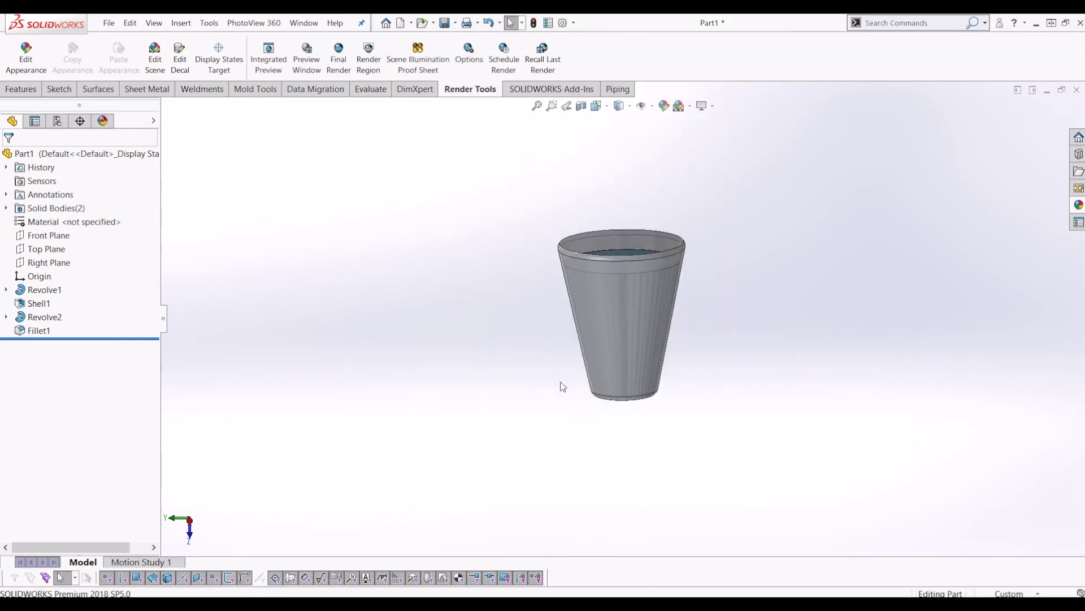
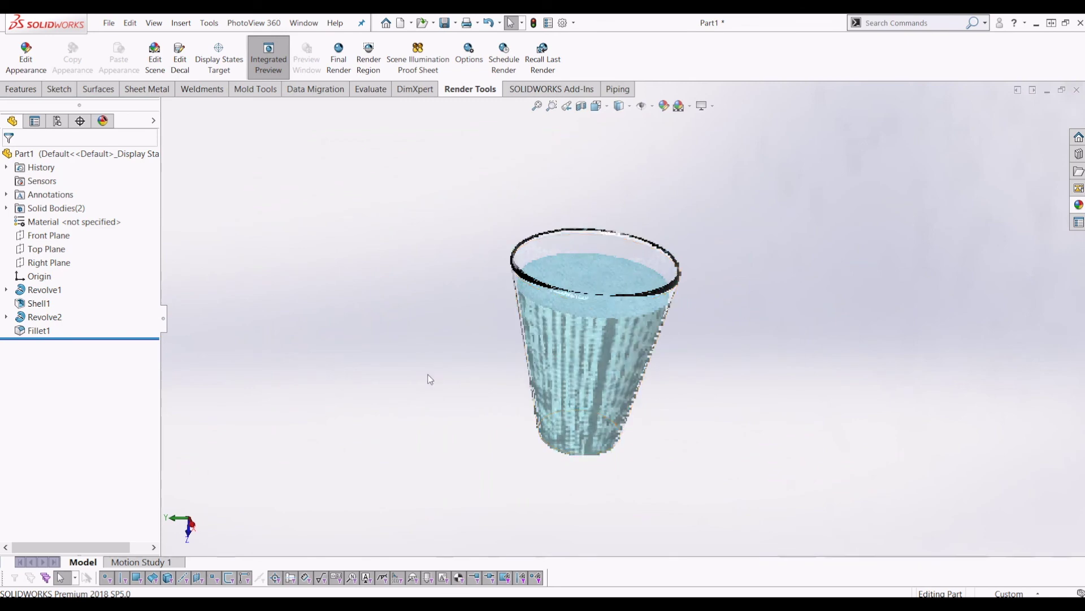
- Run a PhotoView 360 final render of the water-filled glass cup, seen obliquely from above with its rim and water surface visible
{"action": "middle_click_drag", "start_coordinate": [465, 349], "coordinate": [445, 311]}
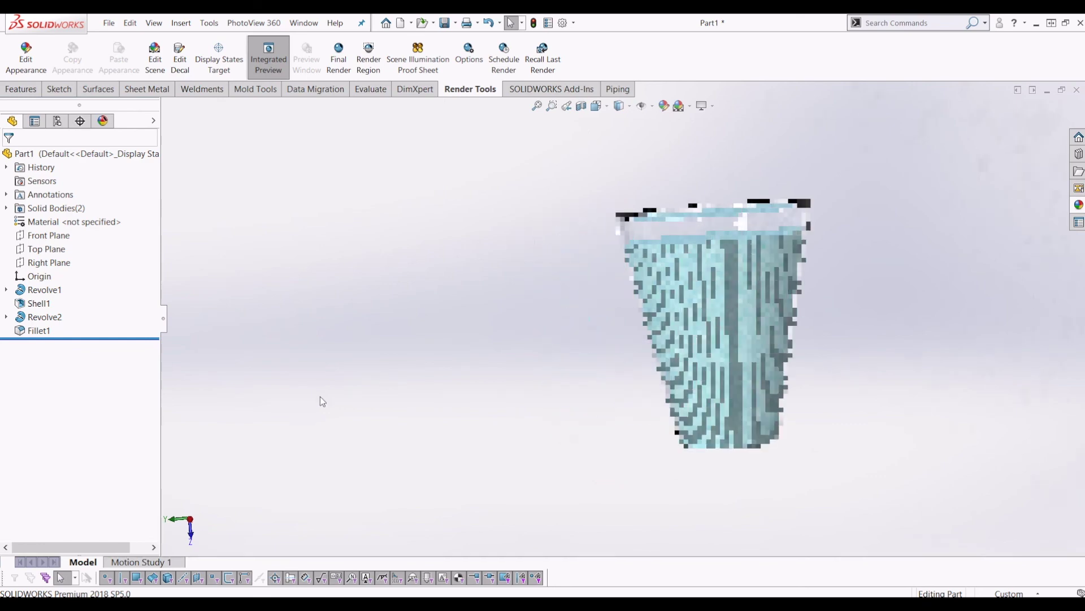
{"action": "scroll", "coordinate": [459, 333], "scroll_direction": "down", "scroll_amount": 2}
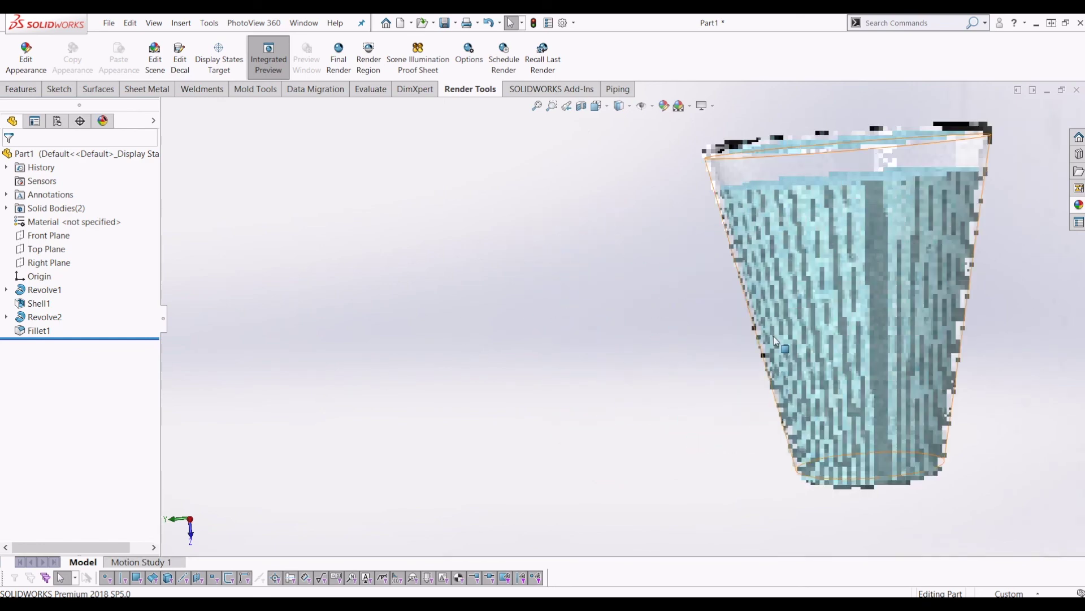
{"action": "middle_click_drag", "start_coordinate": [857, 264], "coordinate": [869, 309]}
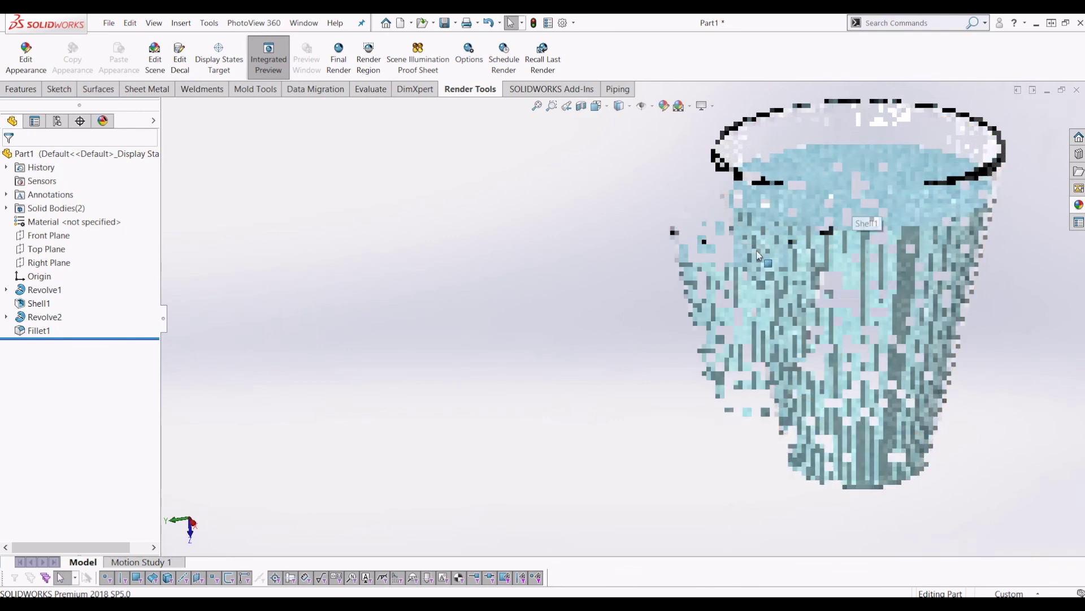
{"action": "scroll", "coordinate": [757, 251], "scroll_direction": "up", "scroll_amount": 3}
{"action": "scroll", "coordinate": [758, 254], "scroll_direction": "down", "scroll_amount": 2}
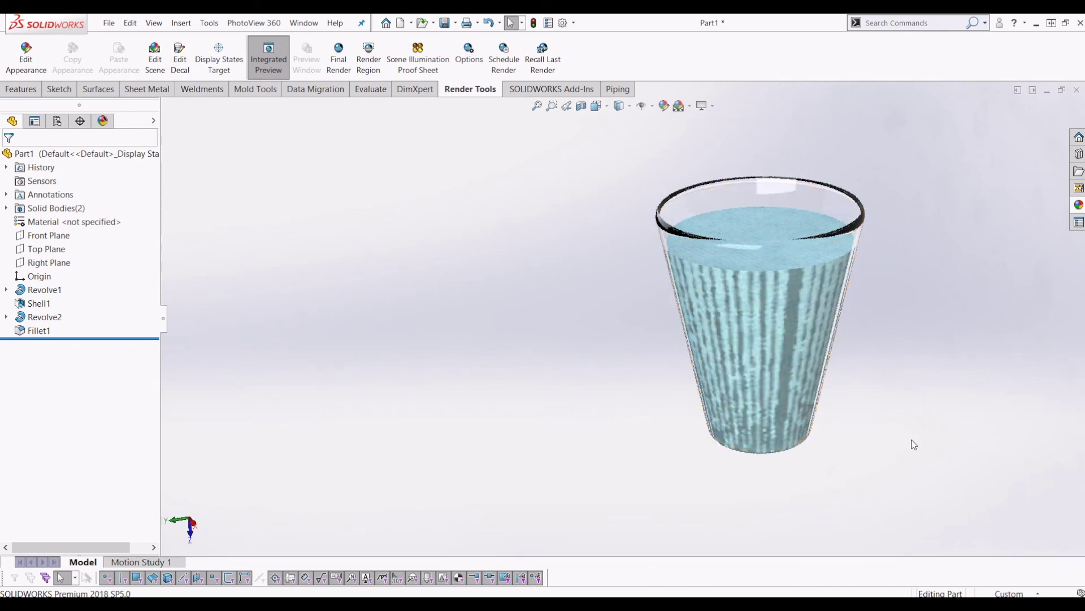
{"action": "middle_click_drag", "start_coordinate": [638, 275], "coordinate": [660, 272]}
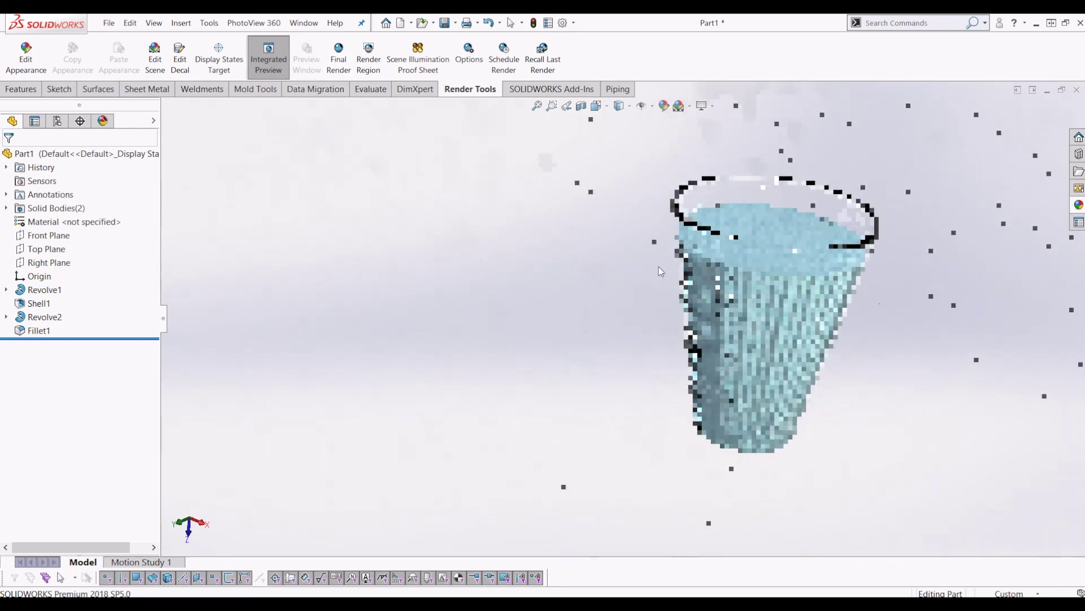
{"action": "left_click", "coordinate": [335, 64]}
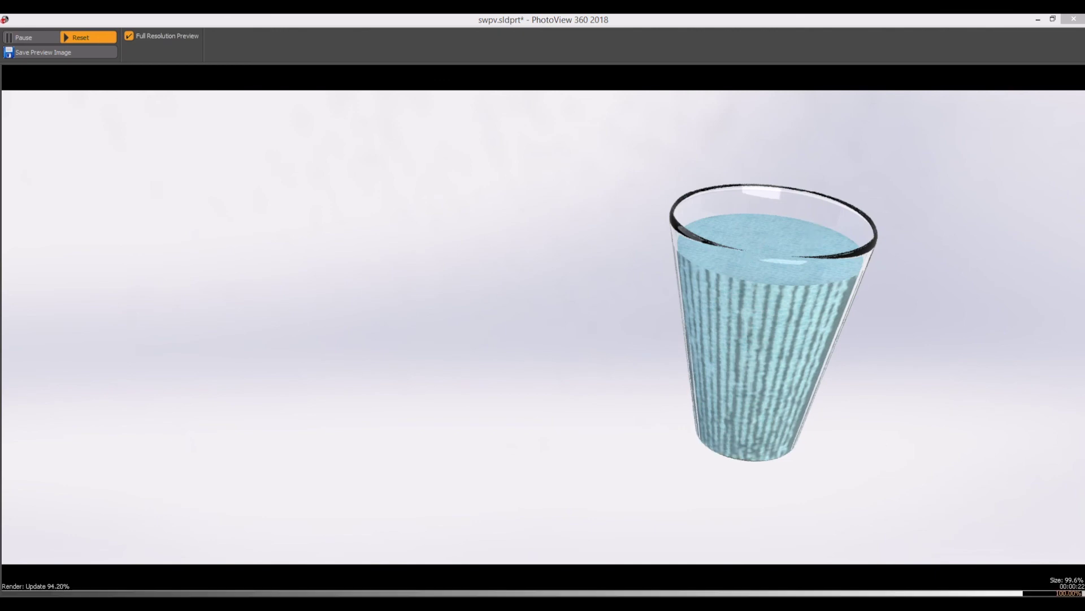
{"action": "mouse_move", "coordinate": [1084, 596]}
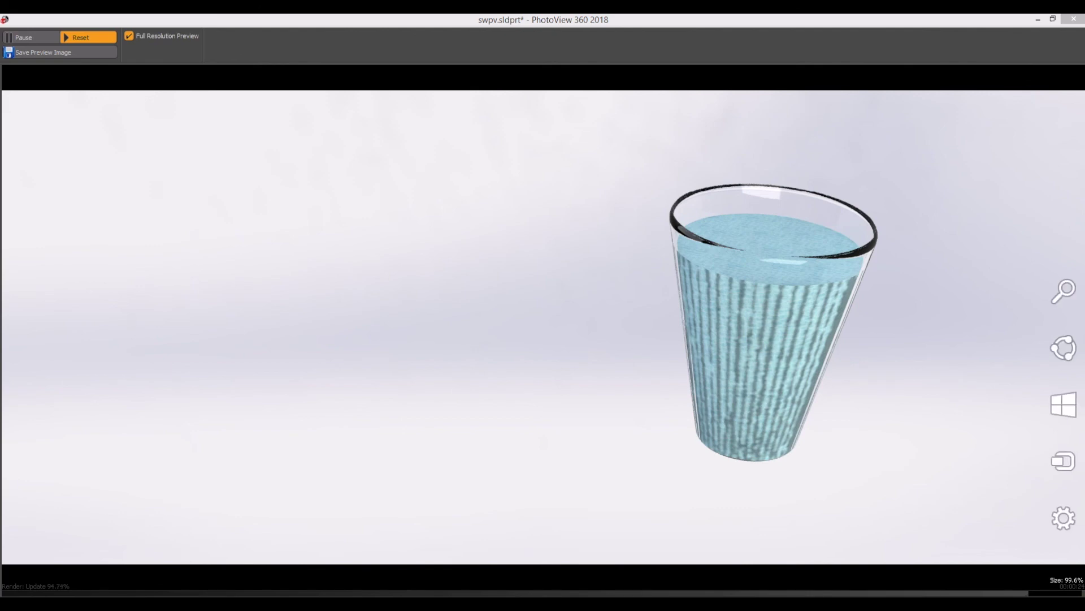